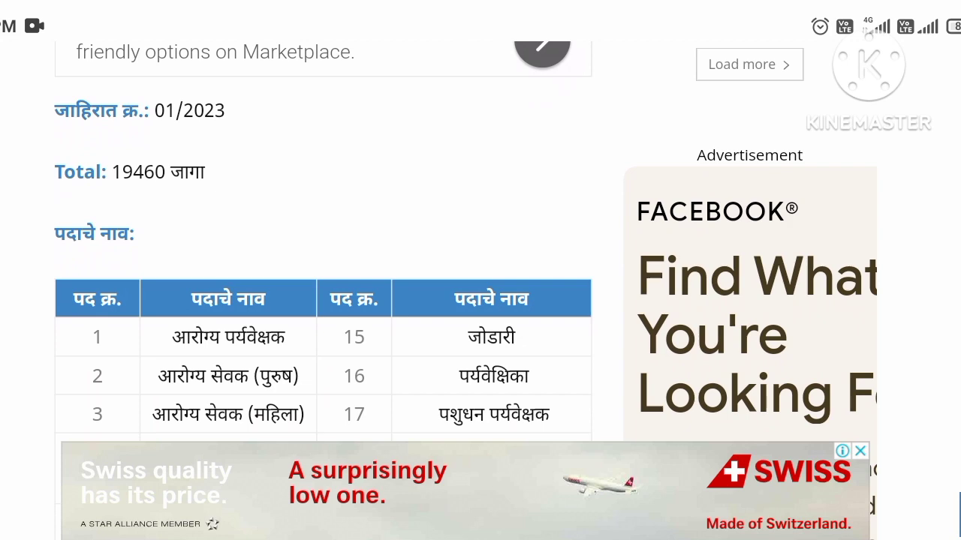
Scroll the Zilla Parishad notice past the 28-post table to the educational qualification list
scroll(465, 290, down, 5)
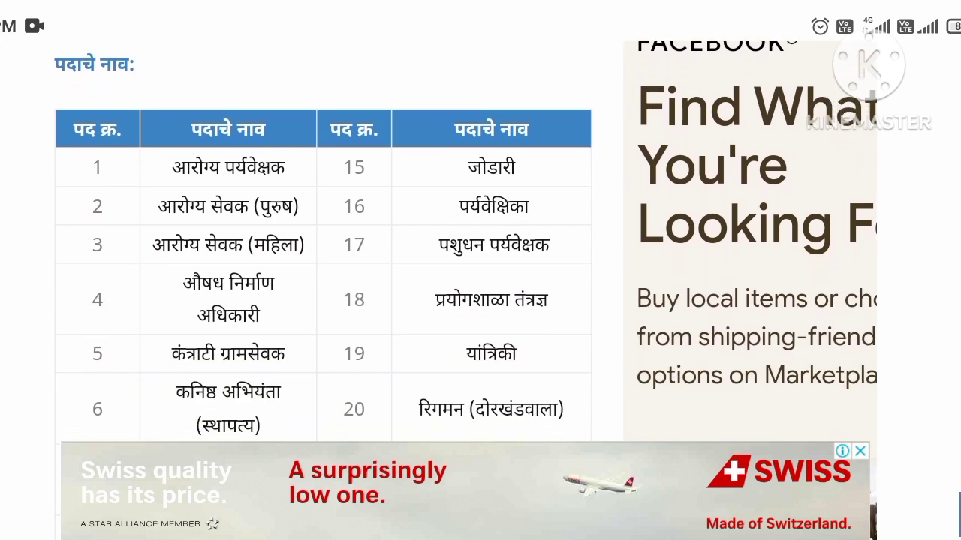
scroll(465, 291, down, 3)
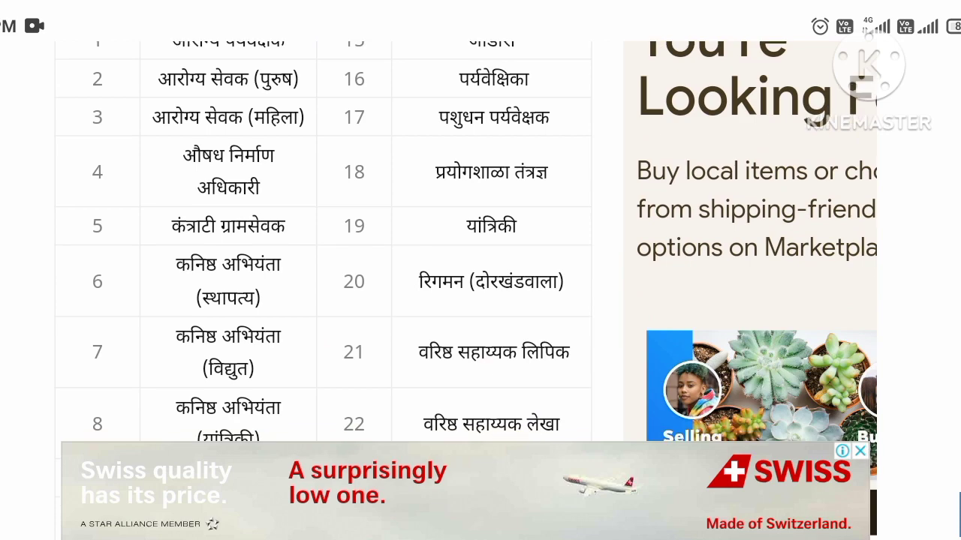
scroll(465, 291, down, 4)
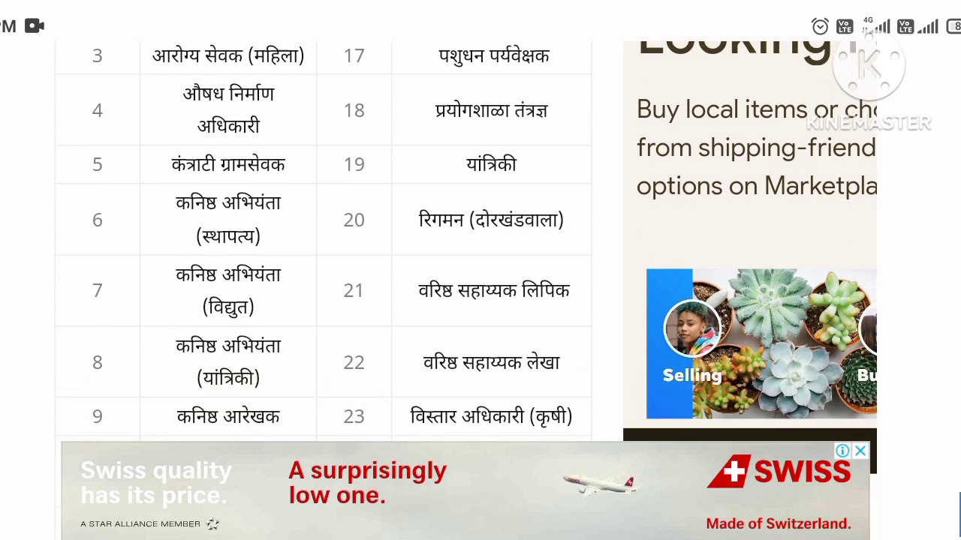
scroll(465, 290, down, 7)
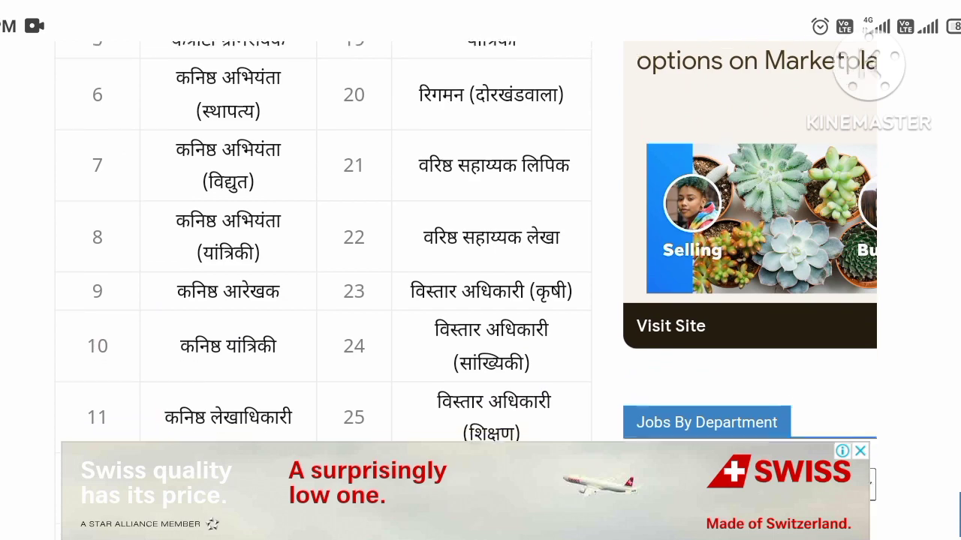
scroll(466, 290, down, 4)
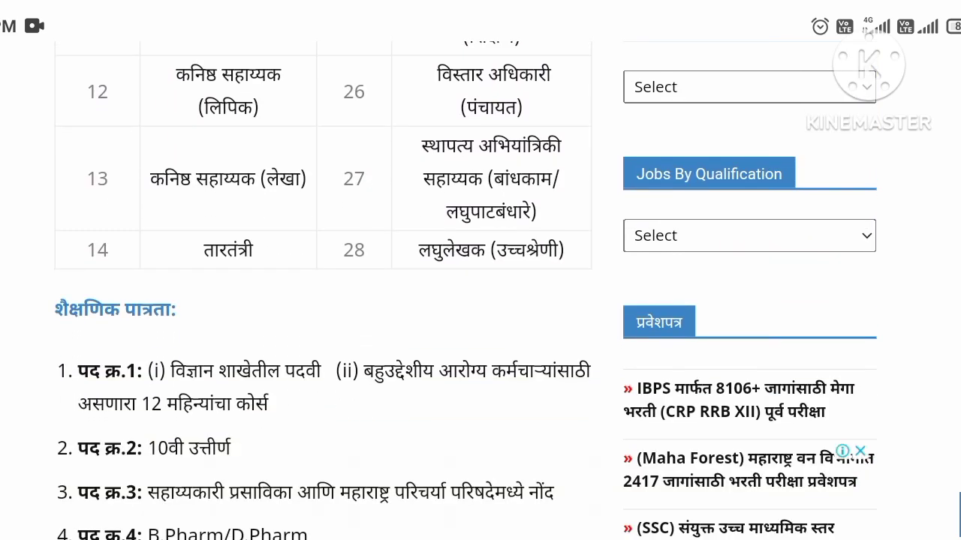
scroll(465, 291, down, 5)
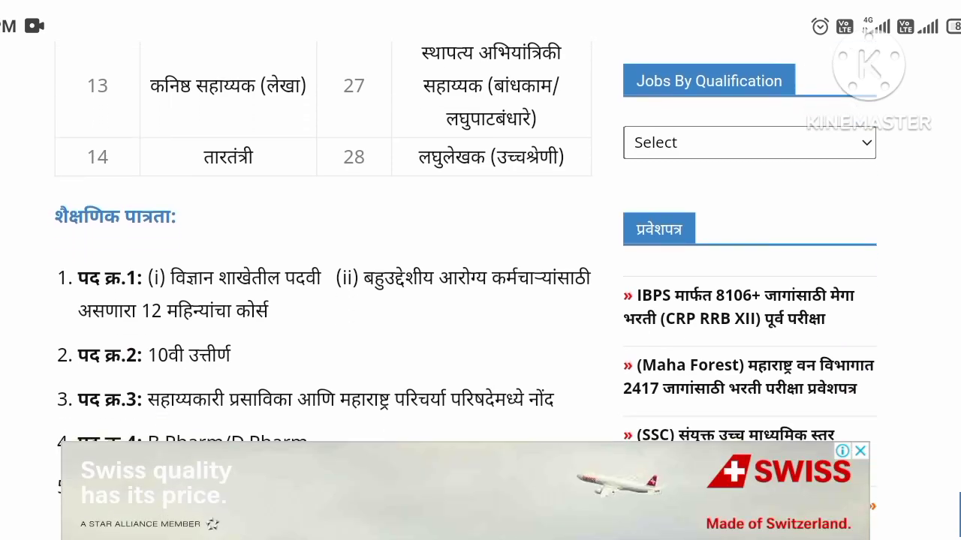
scroll(465, 291, down, 8)
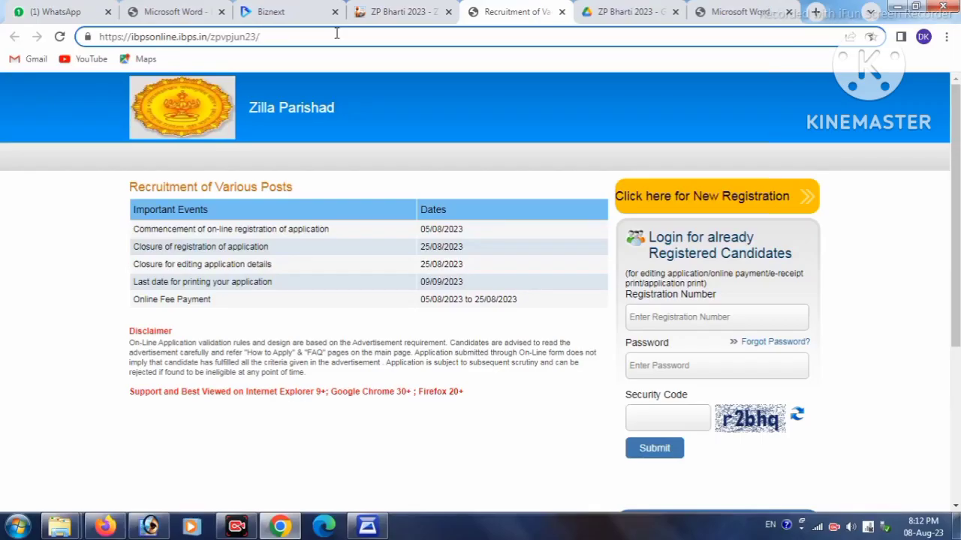
Review the portal address and registration dates, then start a new candidate registration
click(337, 33)
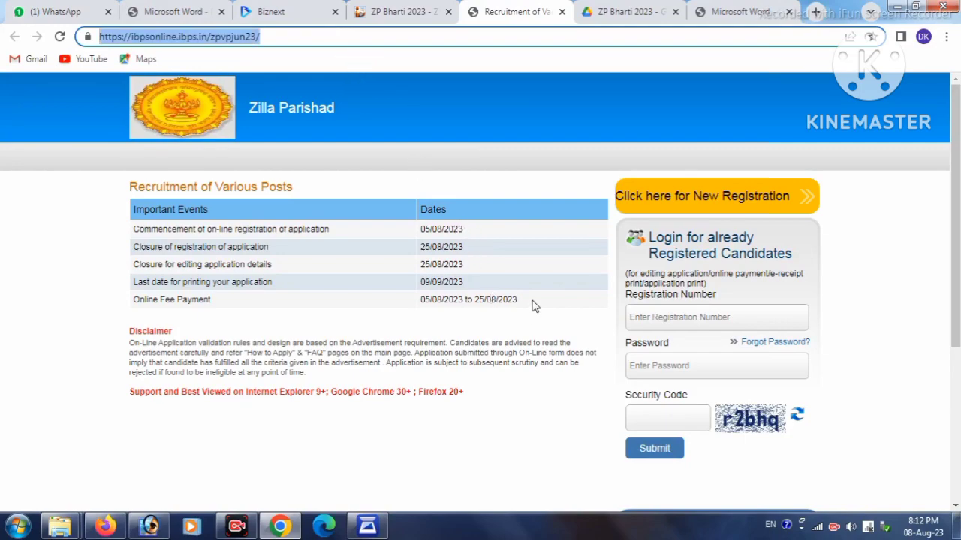
drag(532, 302, 489, 240)
click(496, 239)
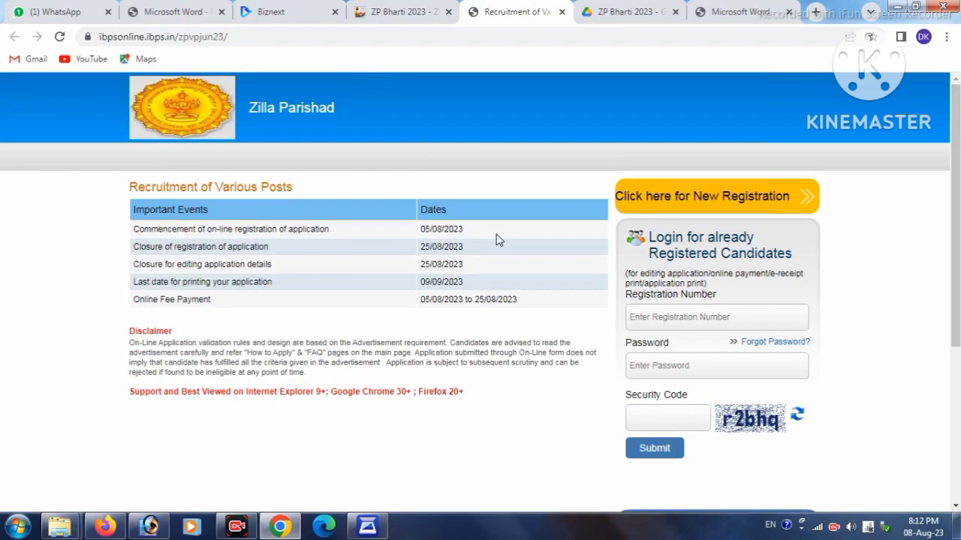
click(706, 198)
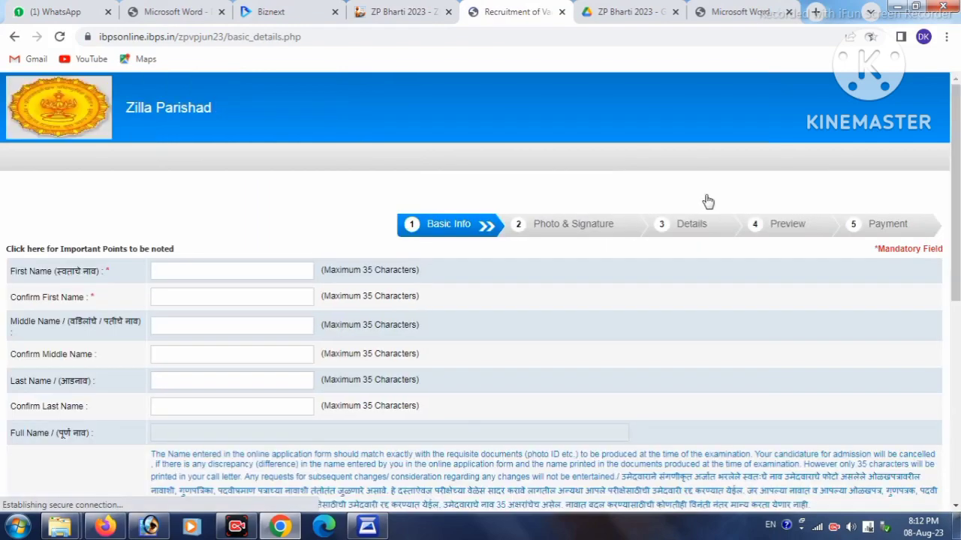
Select gmail.com as the e-mail domain on the Basic Info form
scroll(508, 290, down, 1)
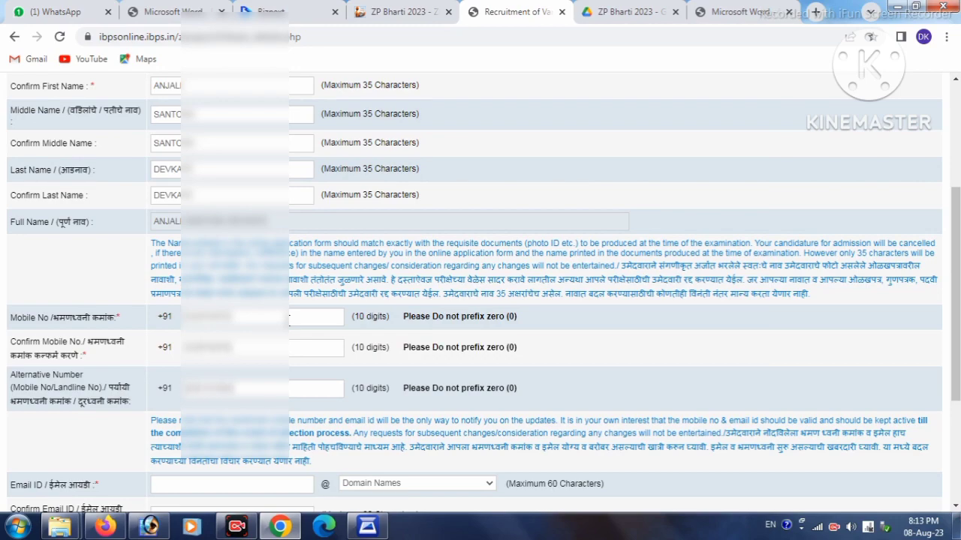
scroll(289, 319, down, 2)
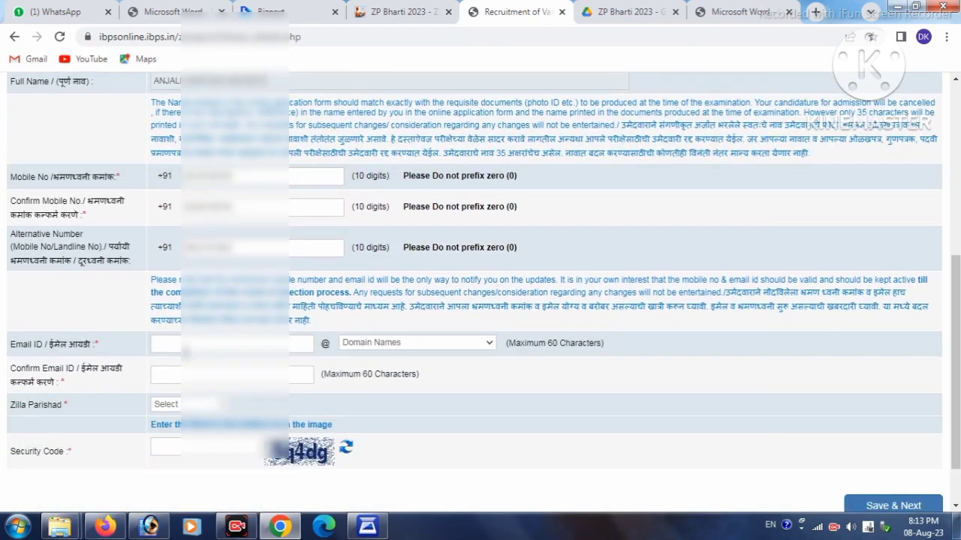
click(364, 347)
click(363, 379)
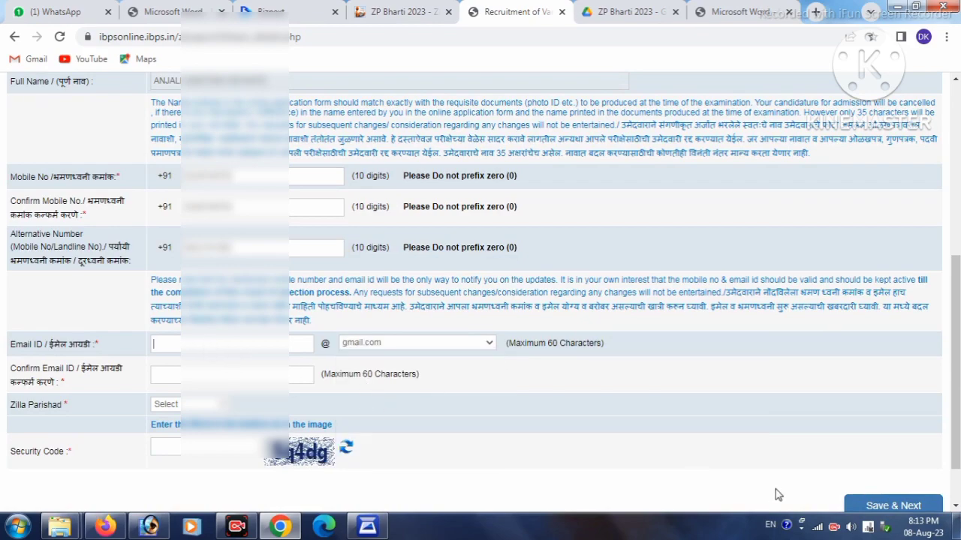
Enter the candidate's e-mail address and fill in the Confirm Email ID field
key(ctrl+v)
key(Tab)
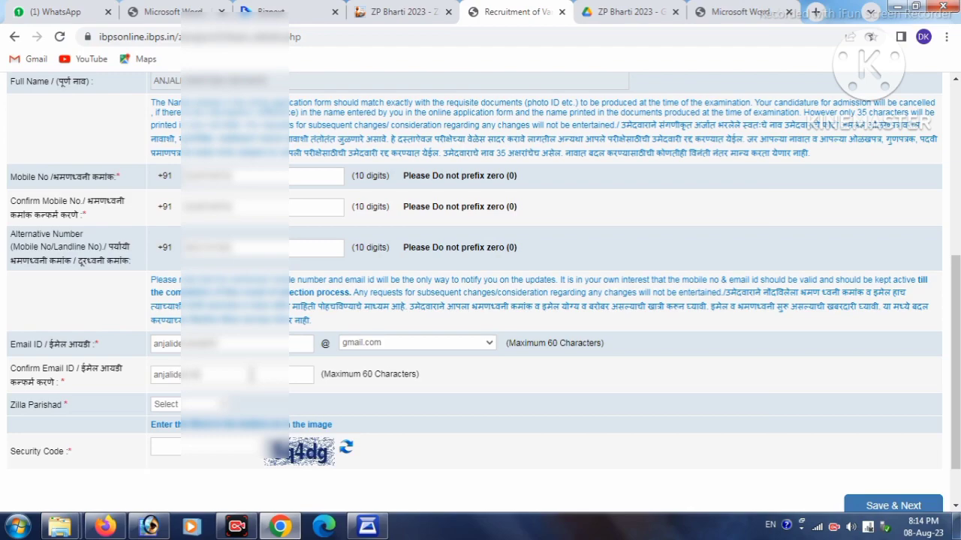
text(sh)
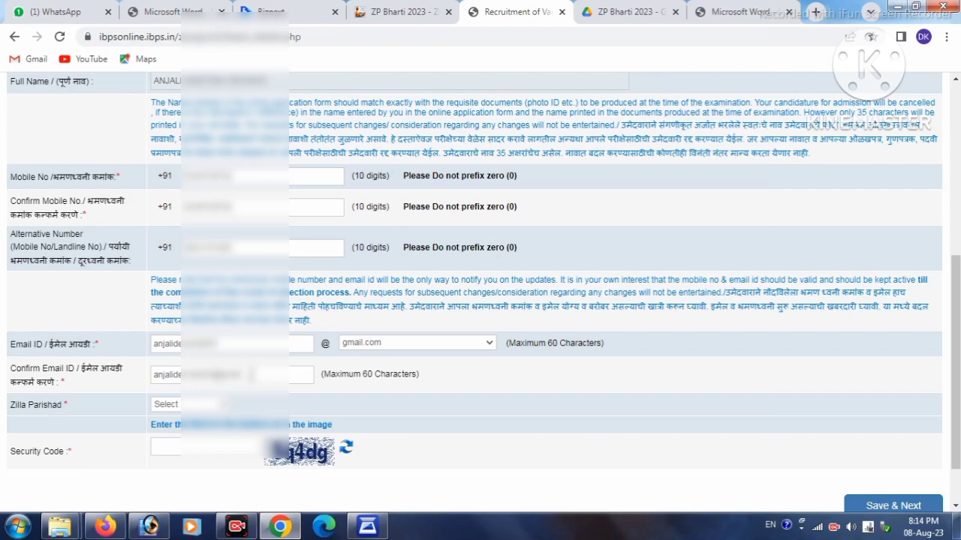
scroll(173, 353, down, 2)
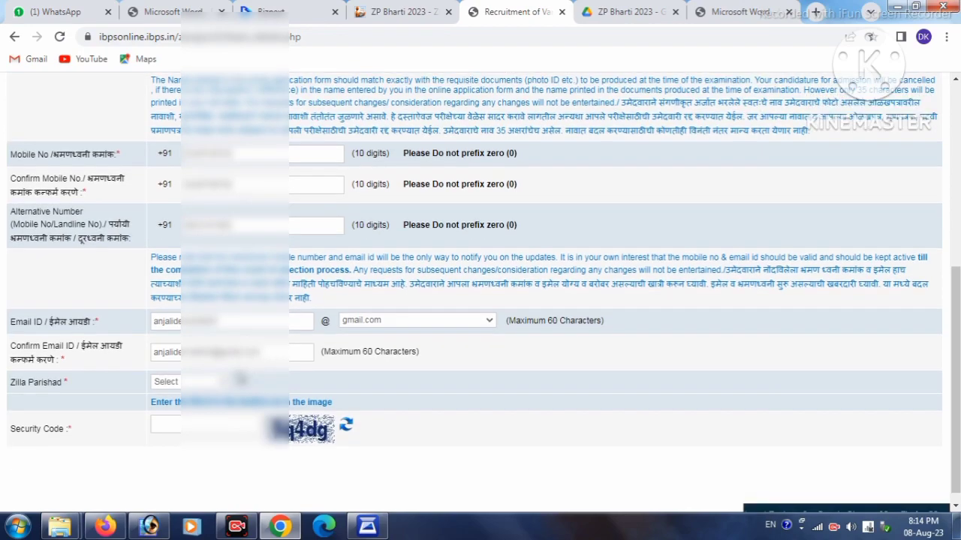
Set the Zilla Parishad to AKOLA and enter the security code
click(170, 345)
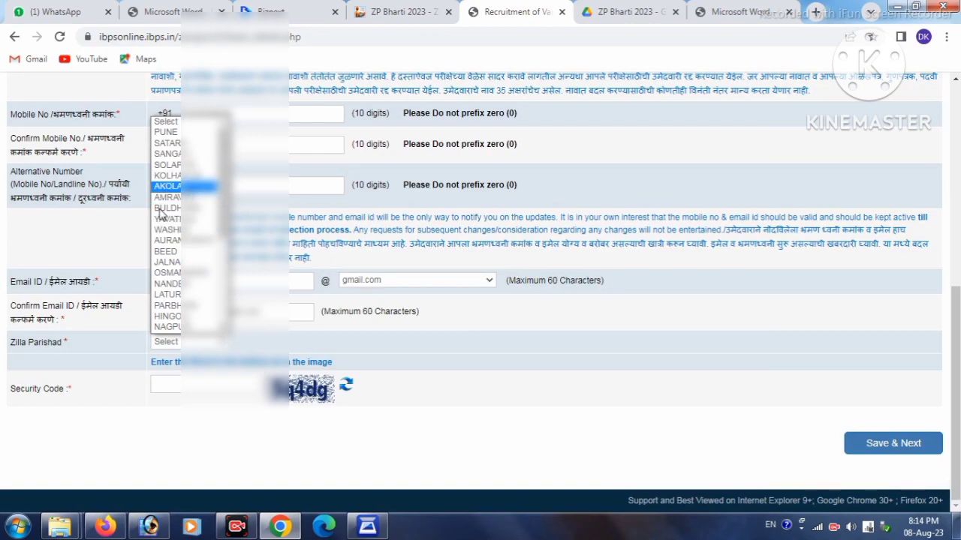
click(167, 186)
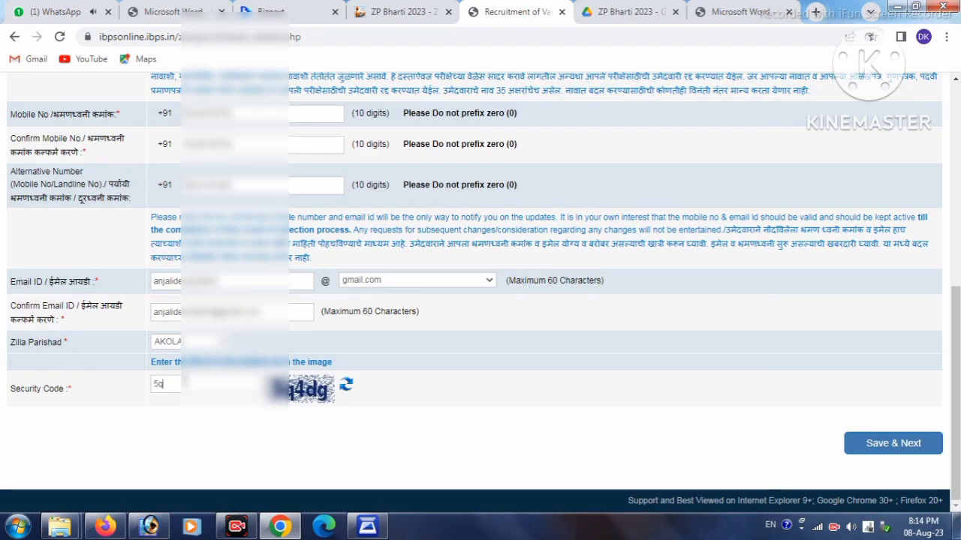
text(4dg)
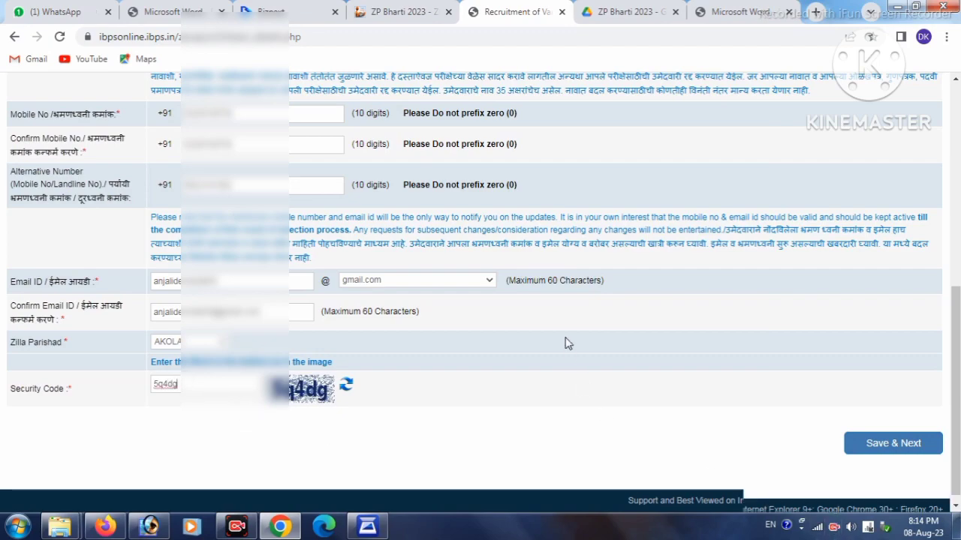
Submit the Basic Info form with Save & Next, resubmitting after the e-mail mismatch warning
scroll(566, 343, up, 5)
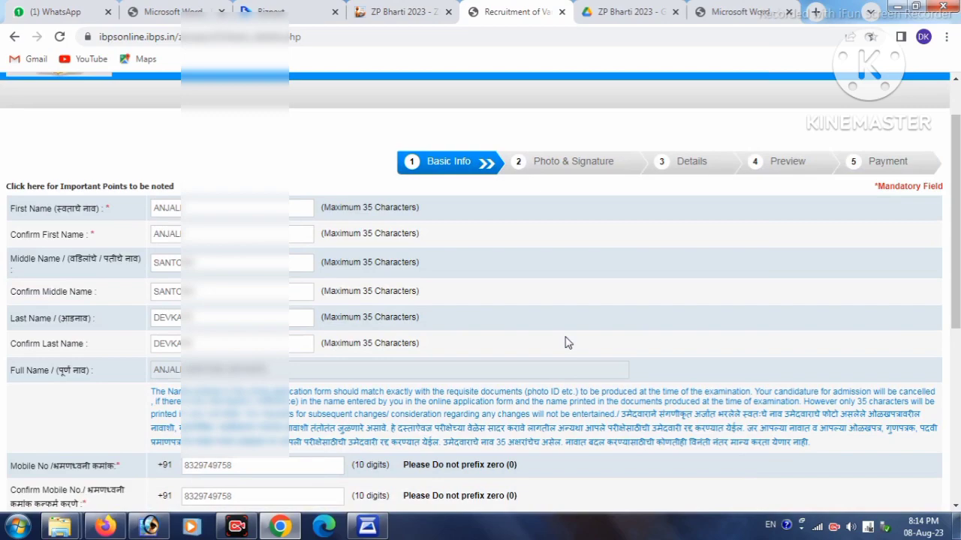
scroll(566, 343, down, 3)
scroll(567, 343, down, 2)
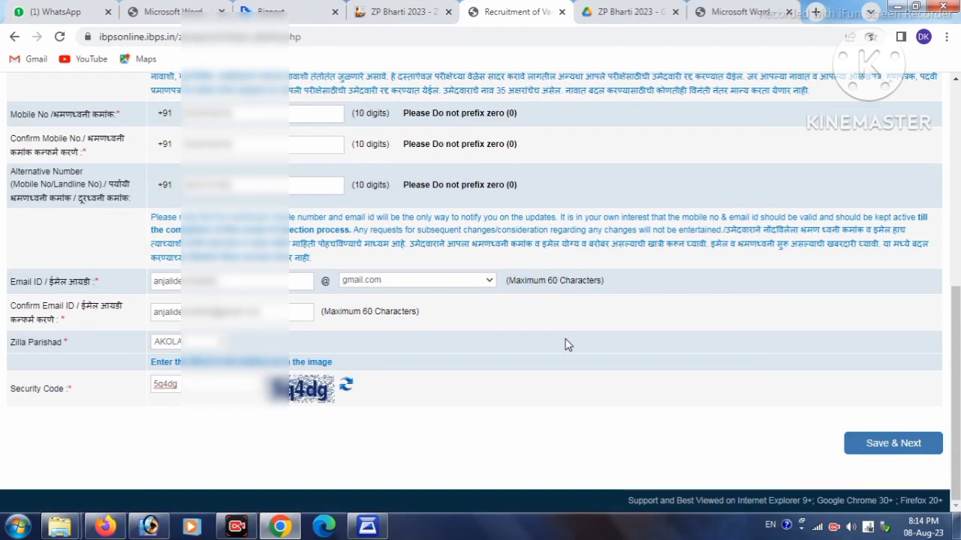
click(873, 446)
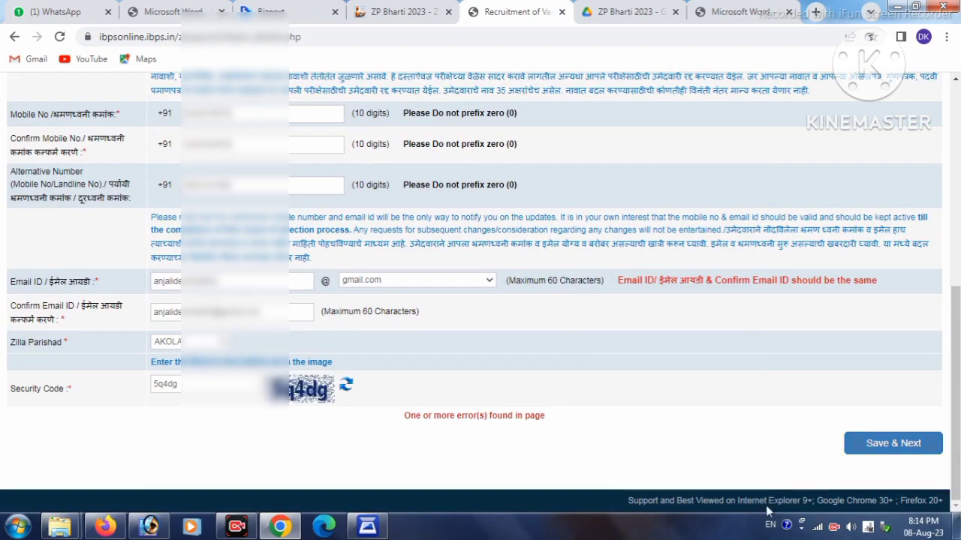
click(869, 449)
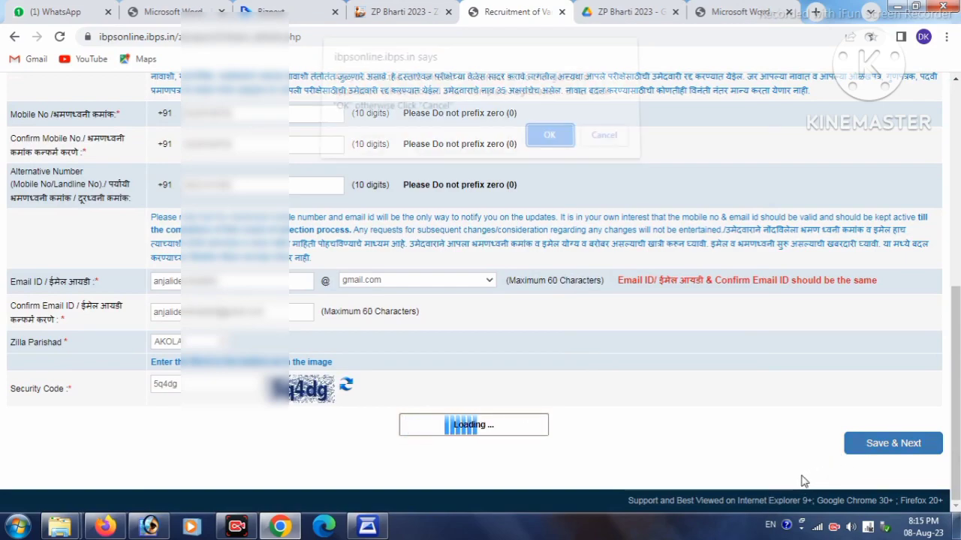
Confirm the basic details, then upload the candidate's photograph from Local Disk (D:) and mark it valid
click(547, 143)
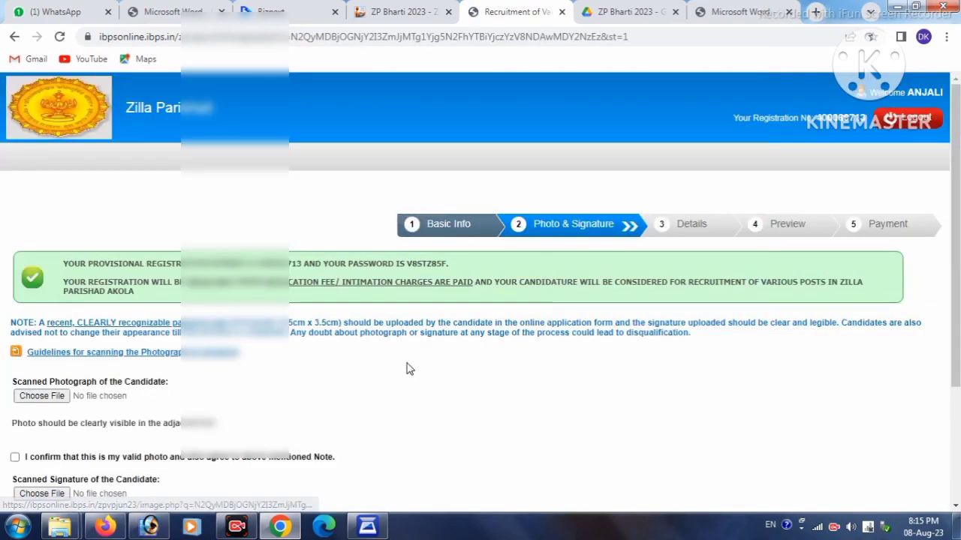
scroll(408, 369, down, 2)
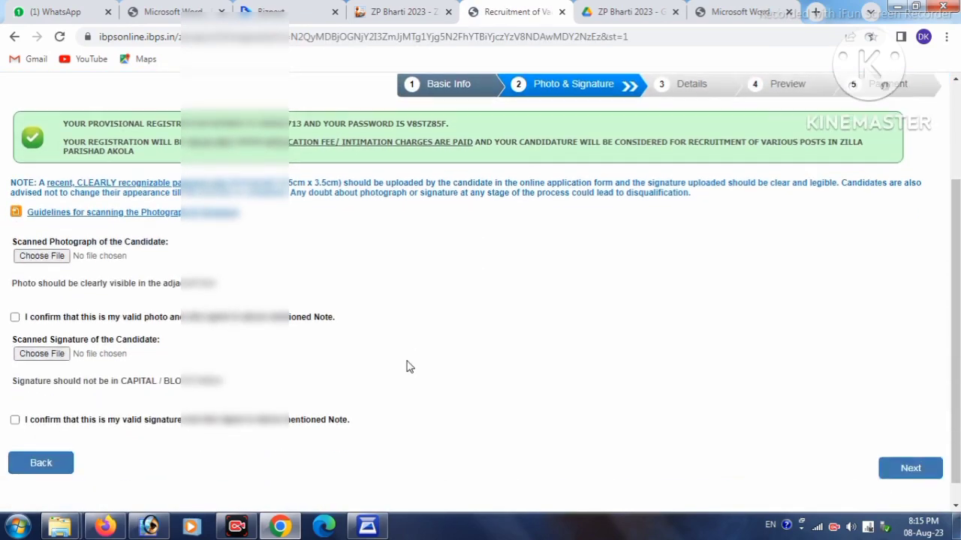
click(43, 256)
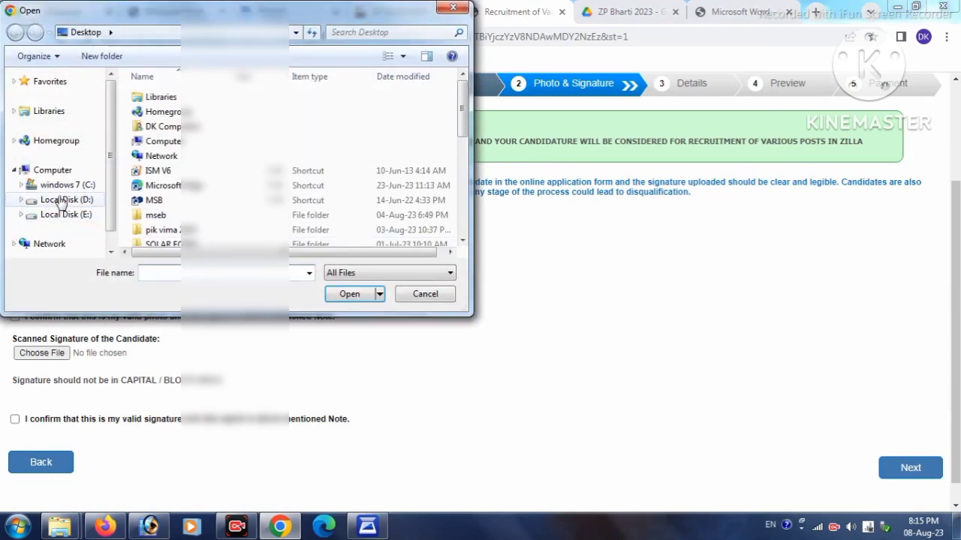
click(66, 199)
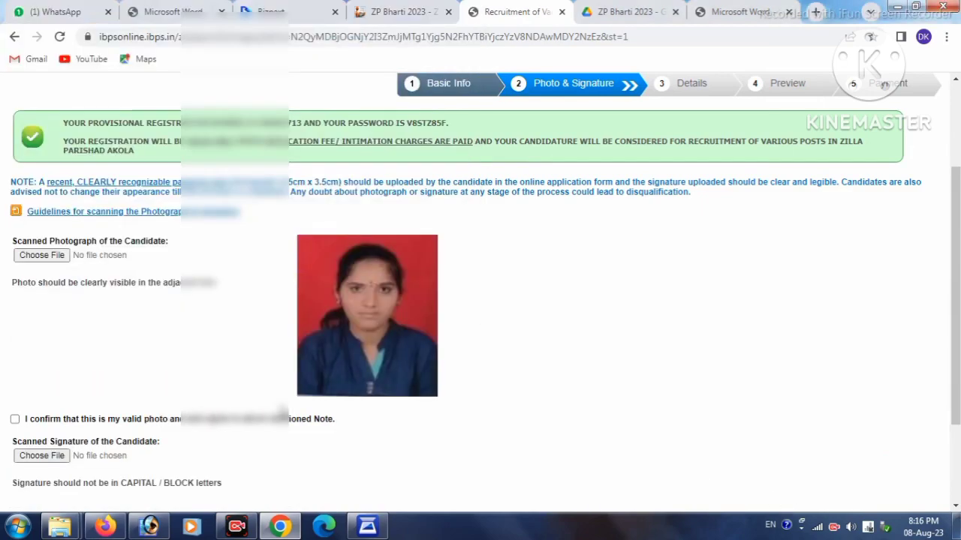
scroll(251, 325, down, 1)
scroll(251, 324, down, 1)
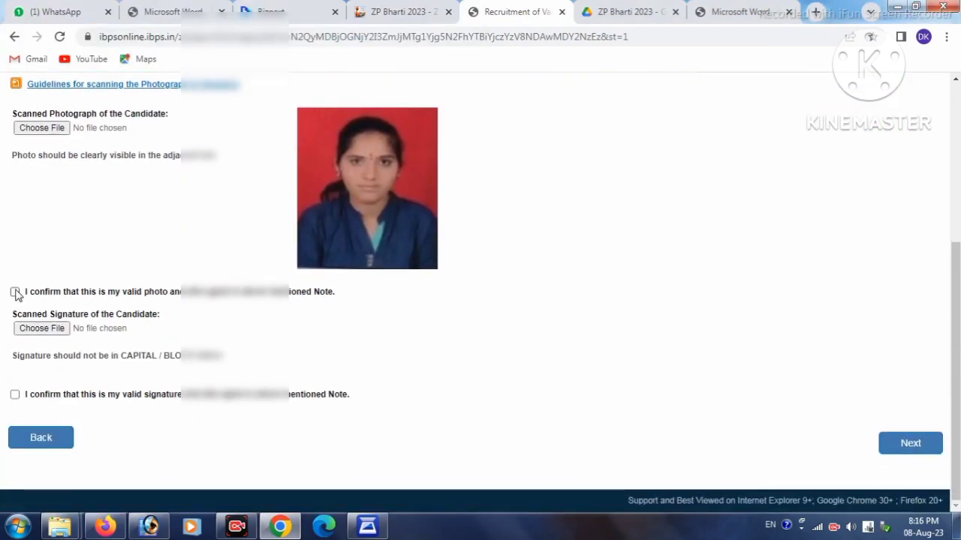
click(15, 291)
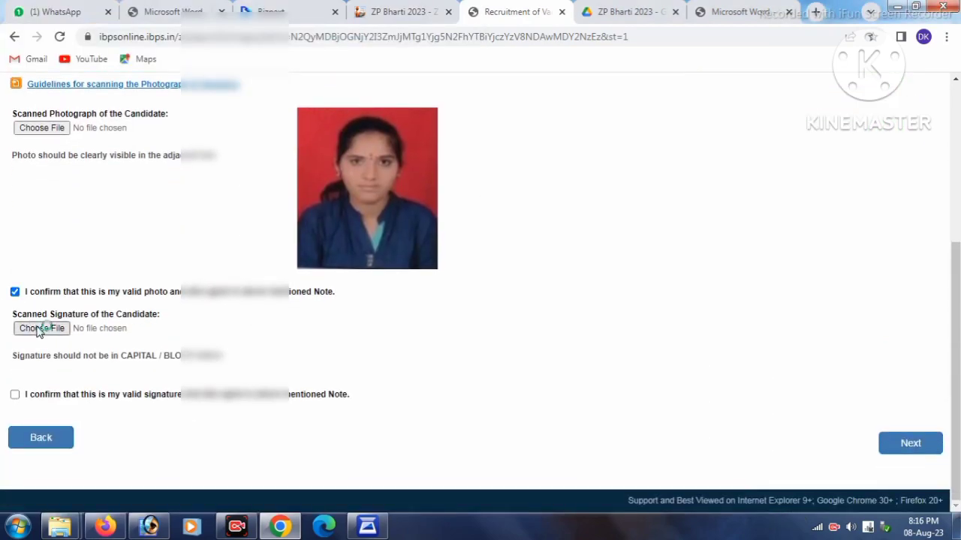
Upload the signature image, confirm it is valid, and continue to the Details form
click(41, 328)
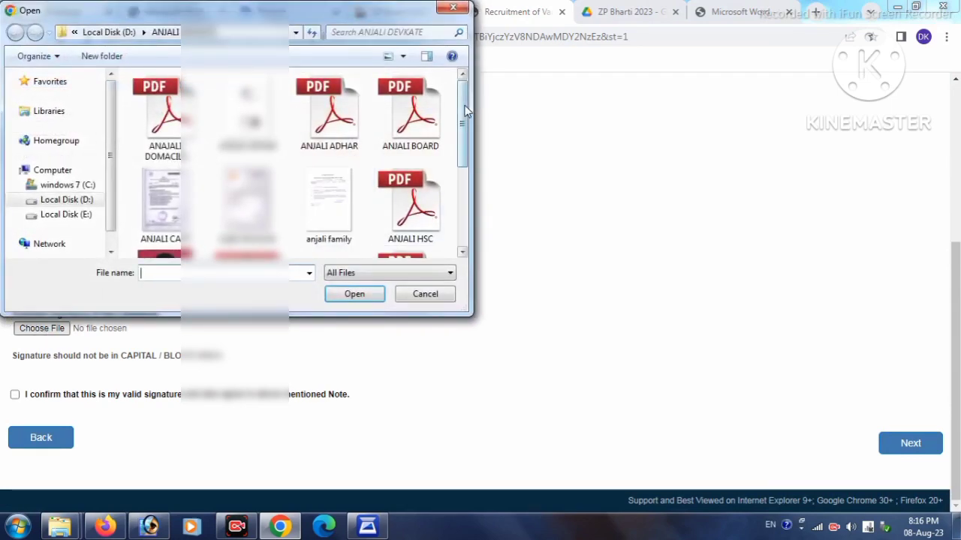
drag(463, 124, 465, 201)
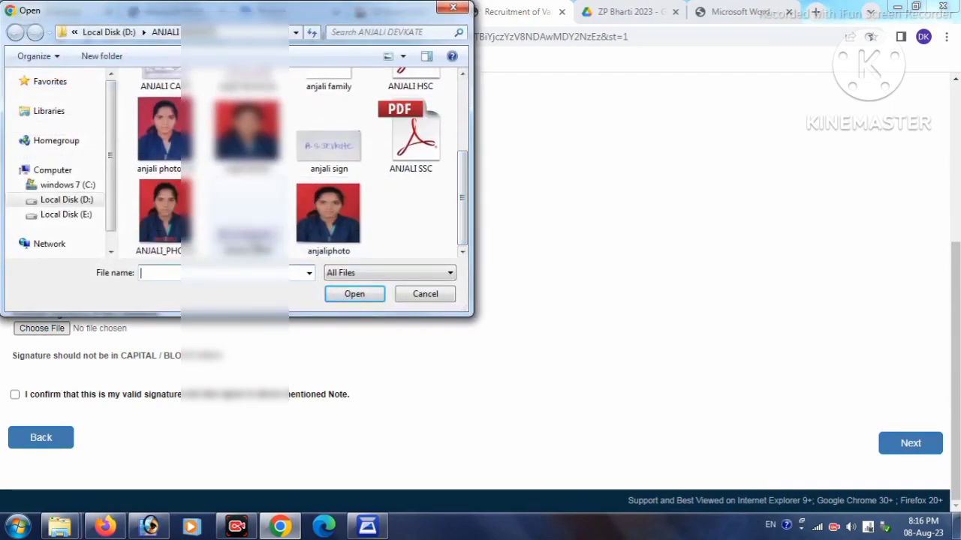
click(247, 218)
click(353, 294)
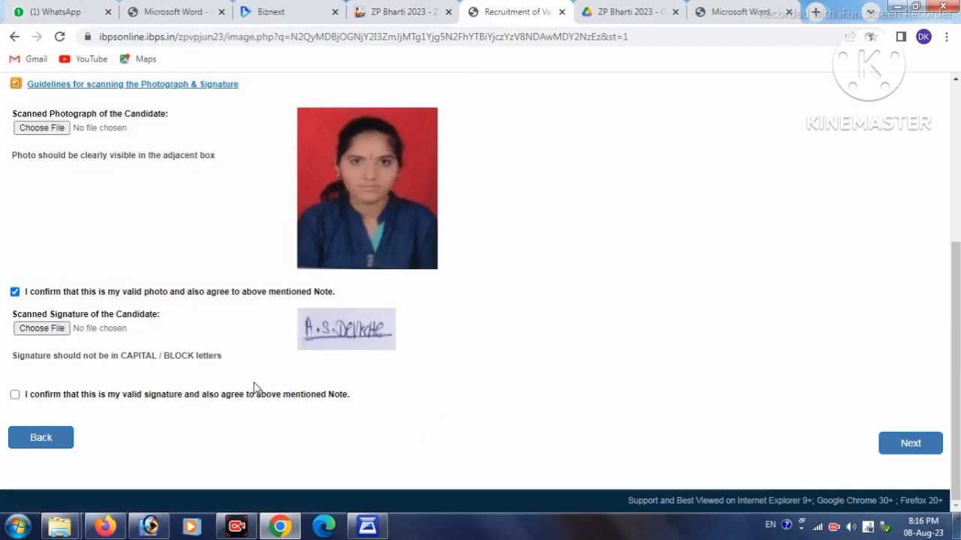
click(16, 394)
click(909, 444)
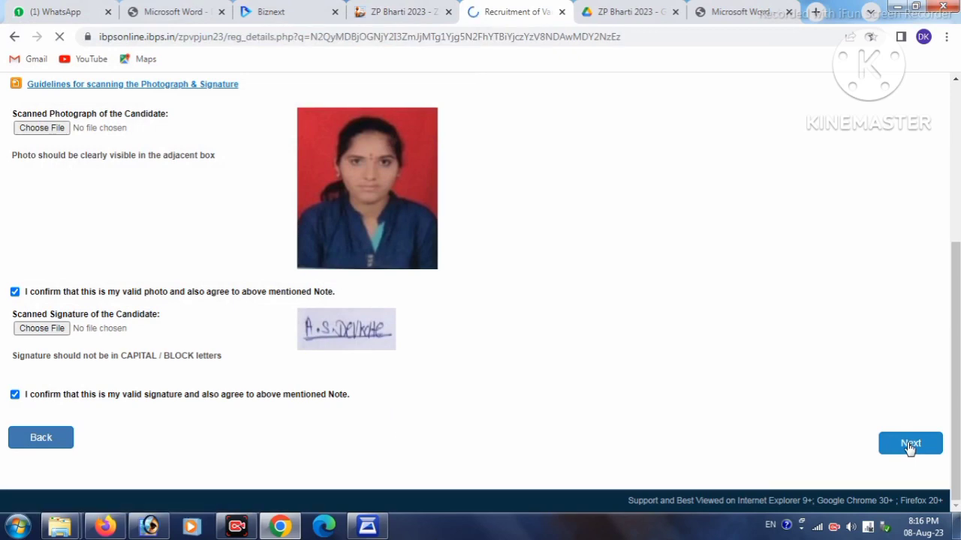
Choose the Gramsevak (Contractual) post, SC category, and NO for benchmark disability
scroll(673, 375, down, 2)
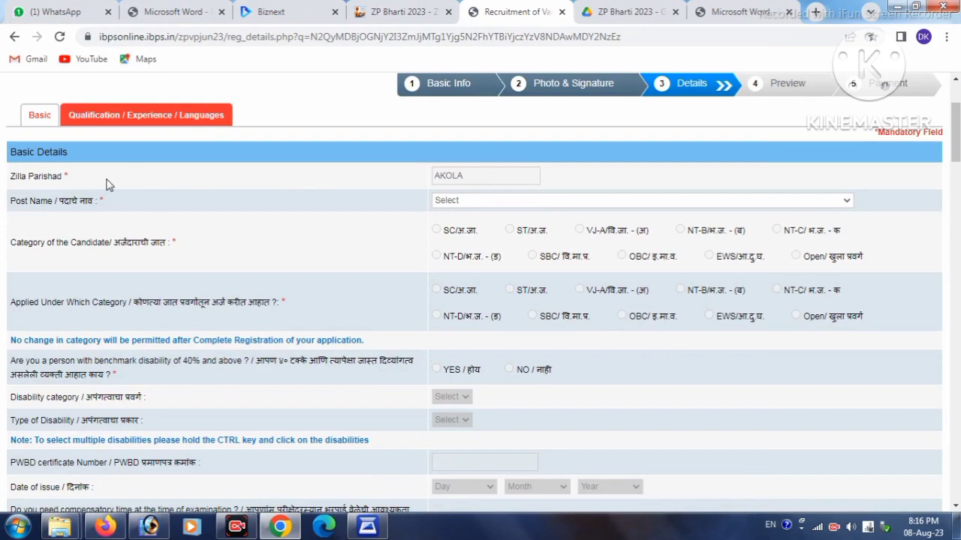
click(500, 204)
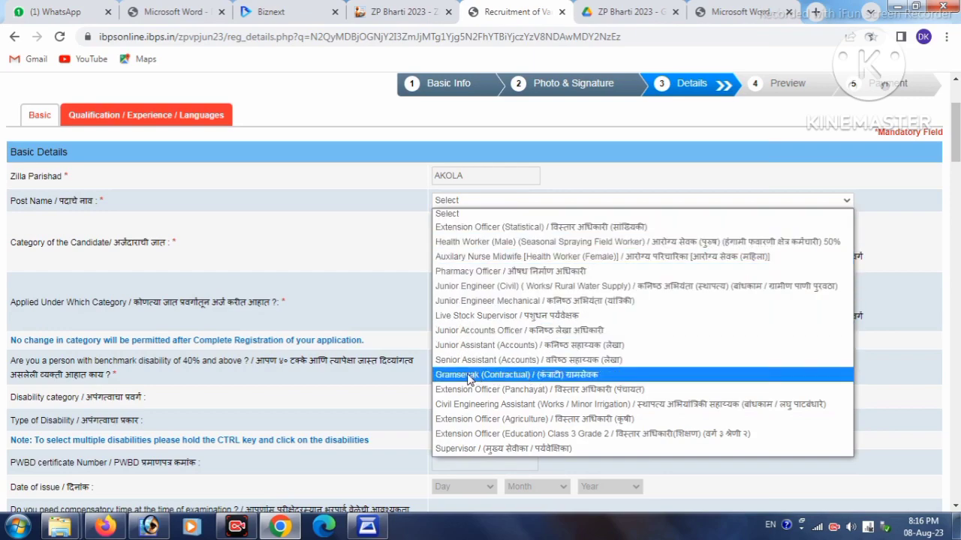
click(515, 375)
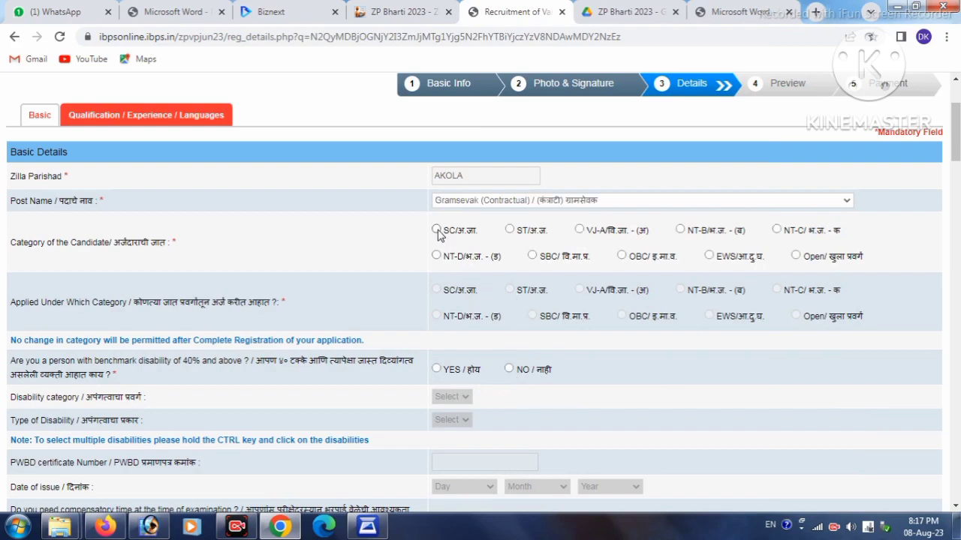
click(437, 230)
scroll(438, 293, down, 1)
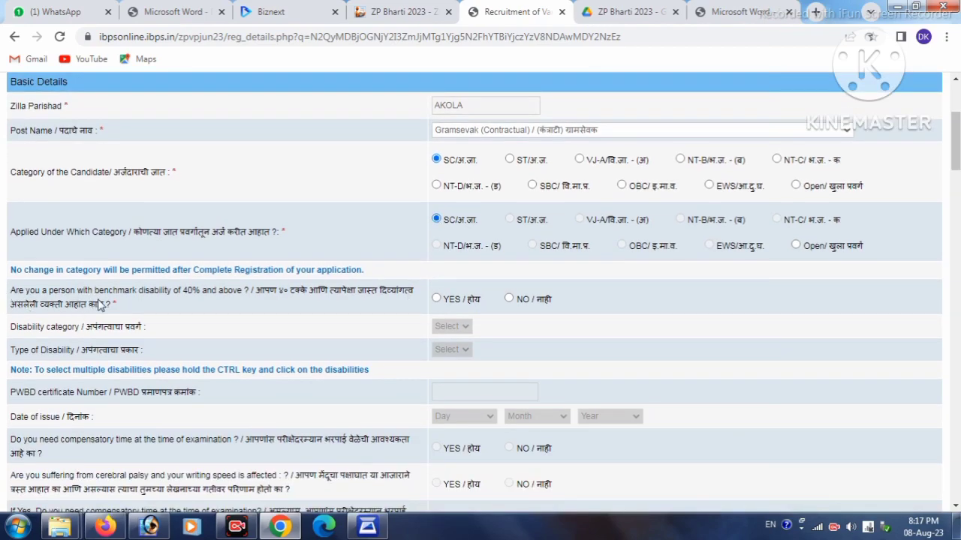
click(510, 299)
scroll(507, 316, down, 3)
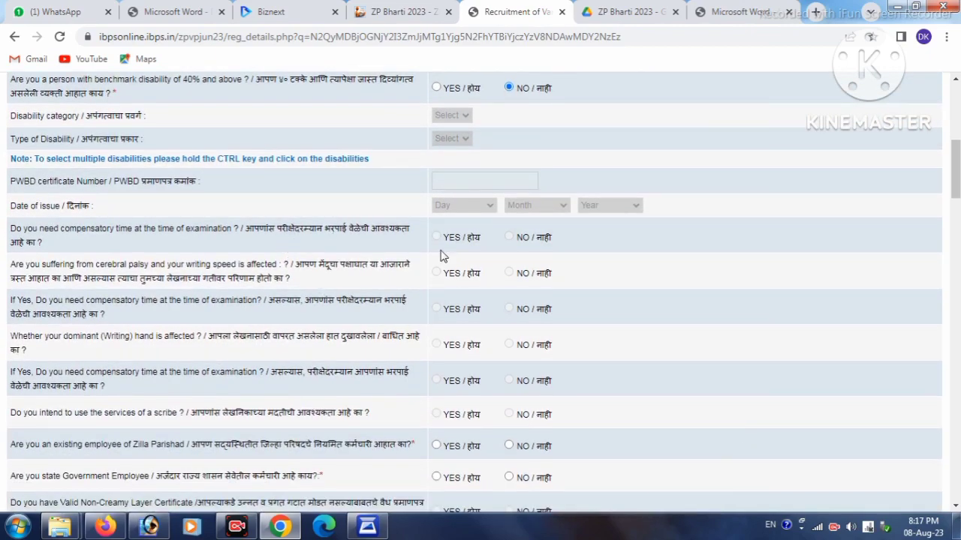
scroll(461, 312, down, 1)
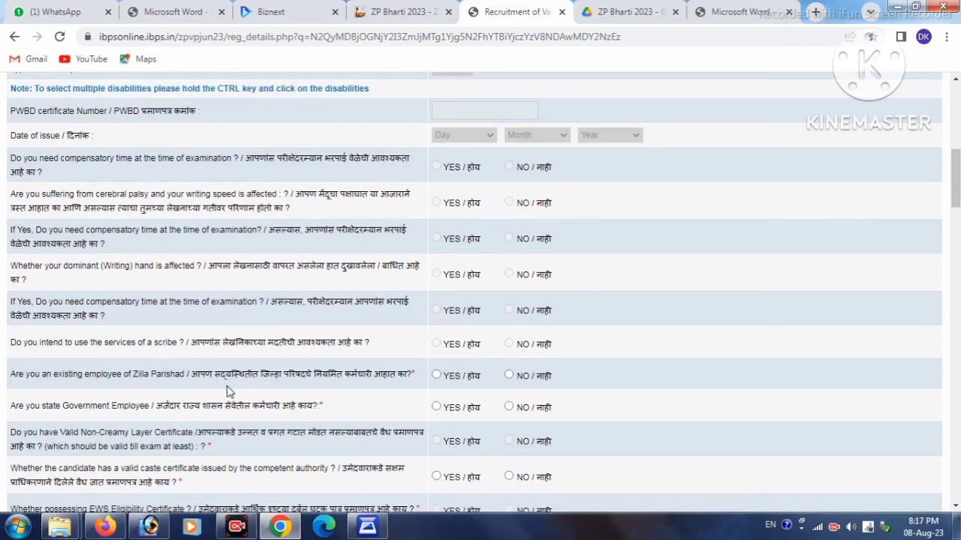
Answer NO to existing ZP employee and caste validity certificate, and accept the qualifications declaration
click(509, 375)
scroll(497, 381, down, 2)
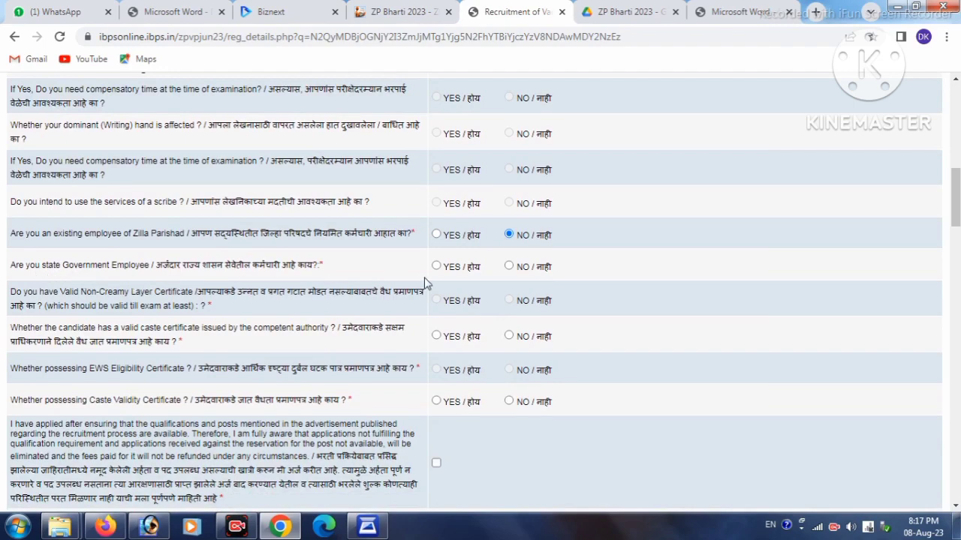
scroll(494, 298, down, 1)
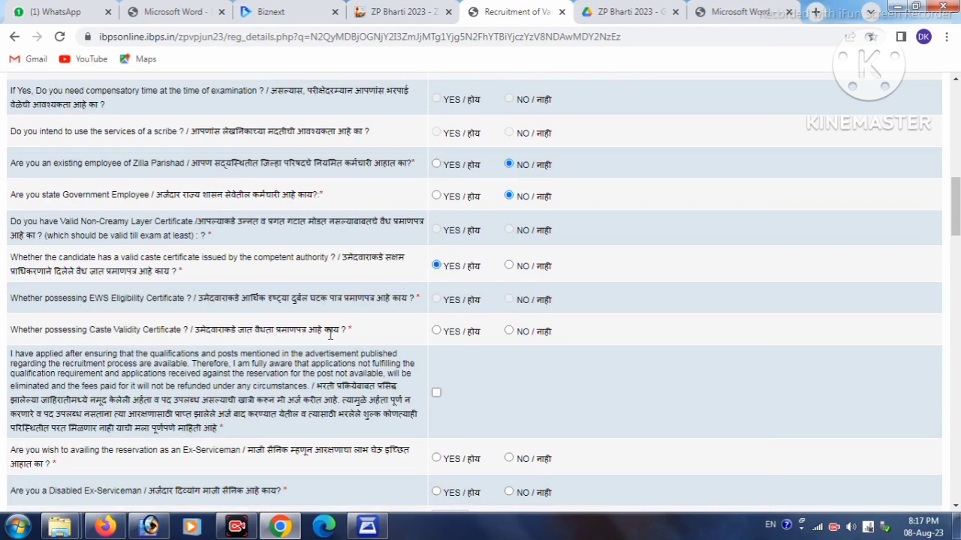
click(509, 331)
scroll(509, 331, down, 2)
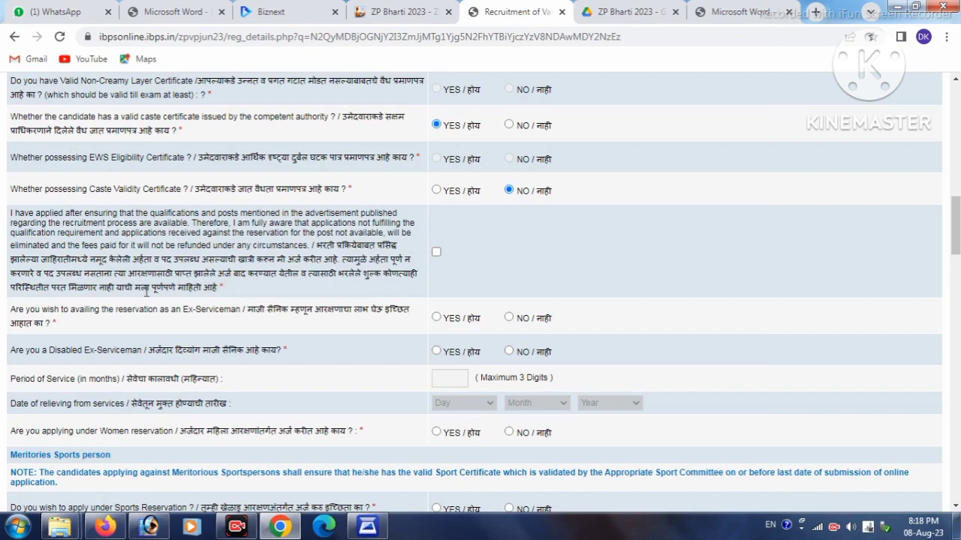
click(436, 253)
Decline Ex-Serviceman and disabled ex-serviceman reservations and apply under women reservation
scroll(398, 291, down, 1)
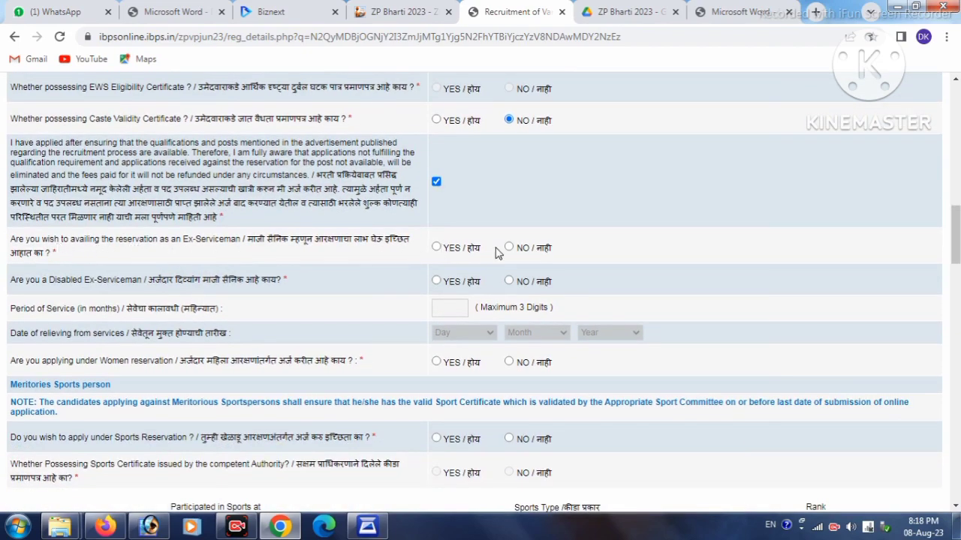
click(509, 248)
click(510, 281)
scroll(232, 334, down, 1)
scroll(190, 327, down, 1)
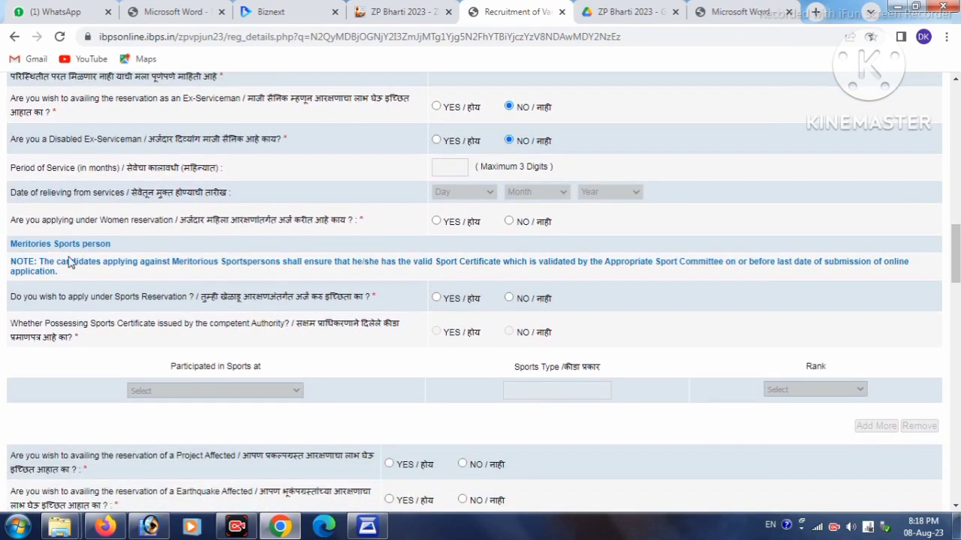
click(436, 221)
scroll(333, 278, down, 1)
scroll(332, 278, down, 1)
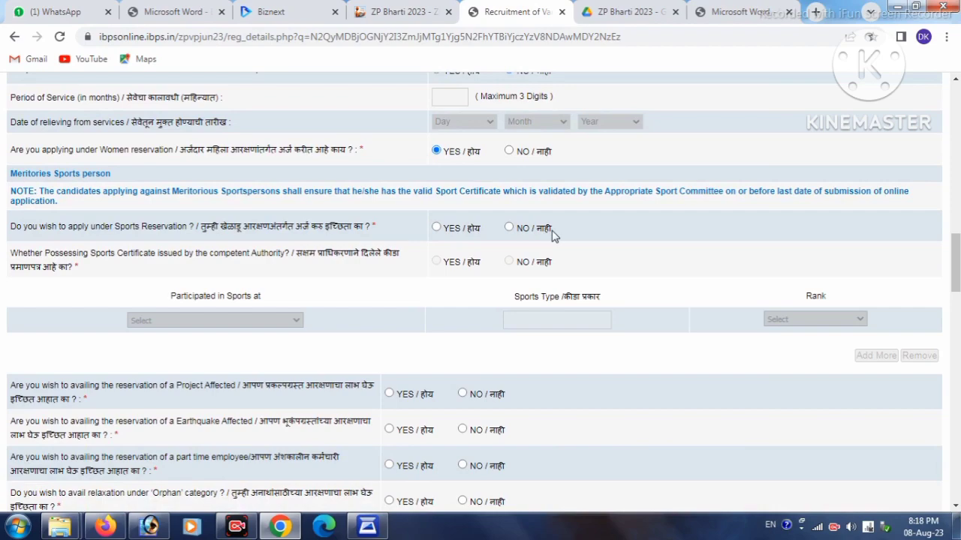
Decline sports, earthquake, part-time and orphan reservations; confirm Maharashtra domicile; answer NO on border villages
click(510, 229)
scroll(566, 267, down, 2)
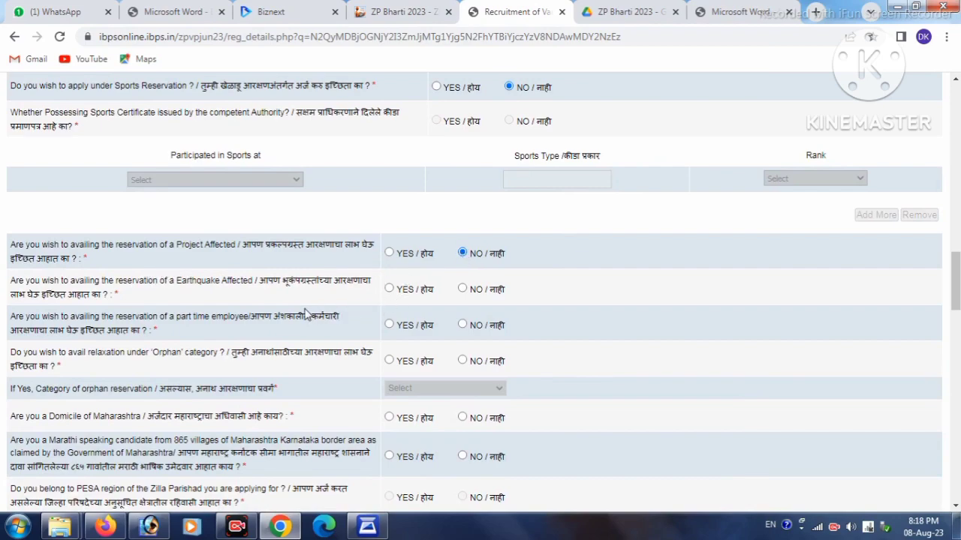
click(462, 289)
click(463, 325)
scroll(398, 321, down, 1)
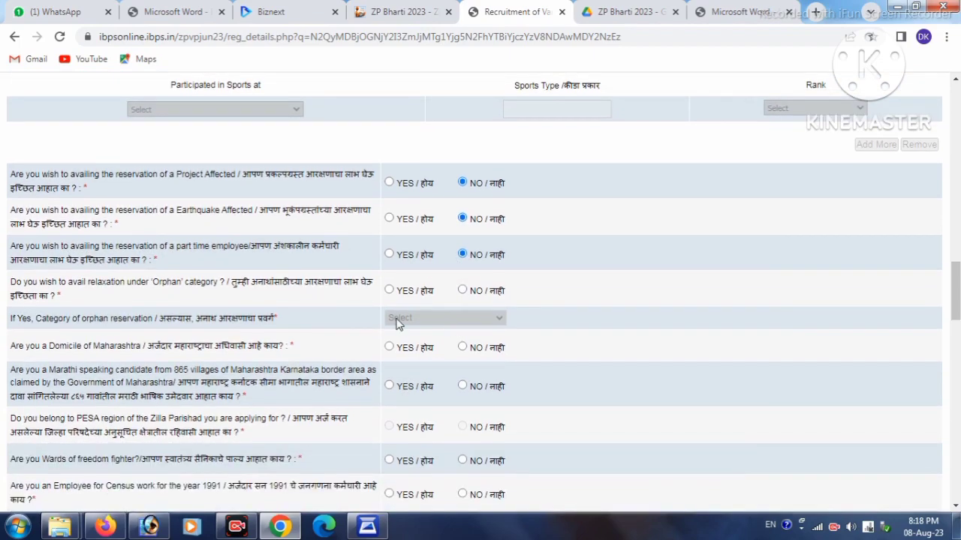
click(463, 290)
scroll(462, 296, down, 1)
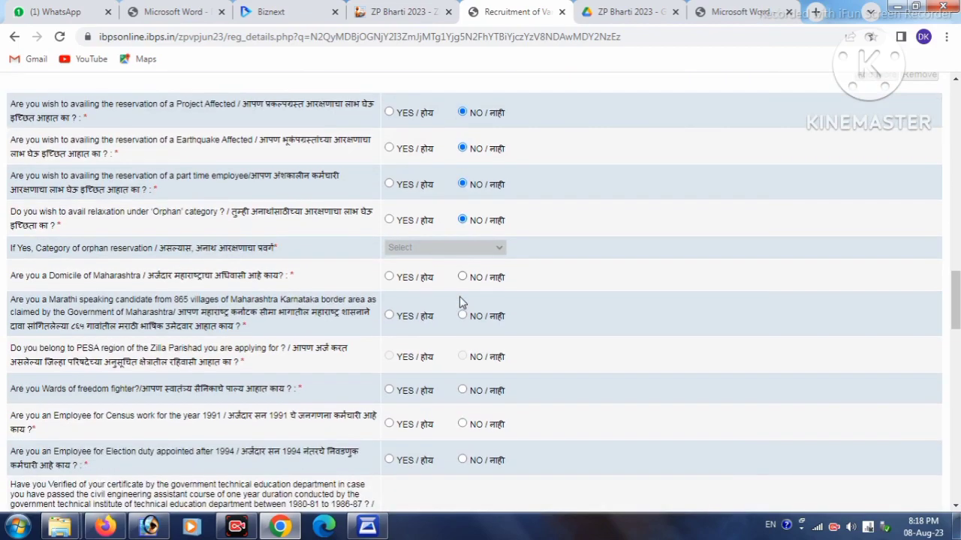
click(389, 277)
click(461, 316)
scroll(378, 328, down, 1)
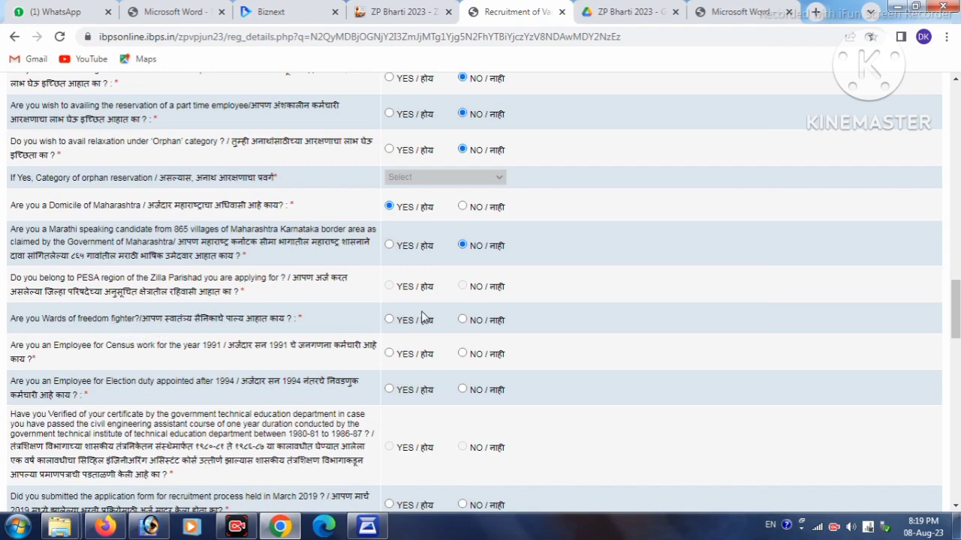
Answer NO to freedom-fighter ward, 1991 census, post-1994 election duty, March 2019 application and soldier family
click(461, 320)
click(462, 354)
scroll(463, 358, down, 2)
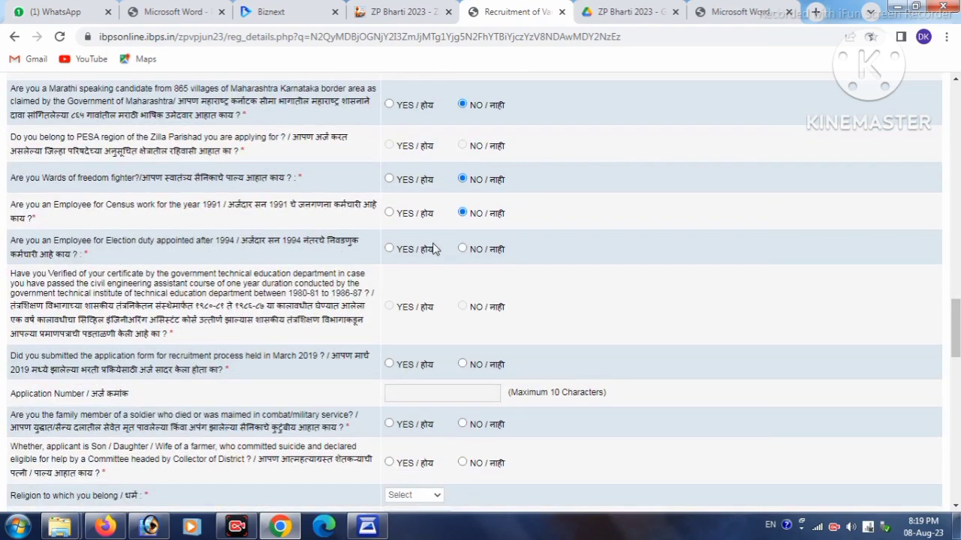
click(462, 251)
scroll(314, 319, down, 1)
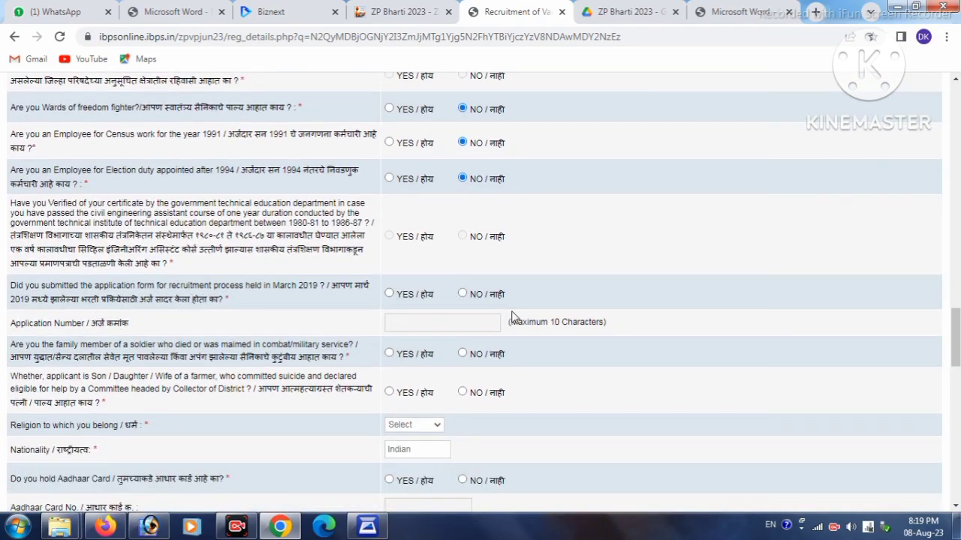
click(462, 294)
scroll(452, 305, down, 1)
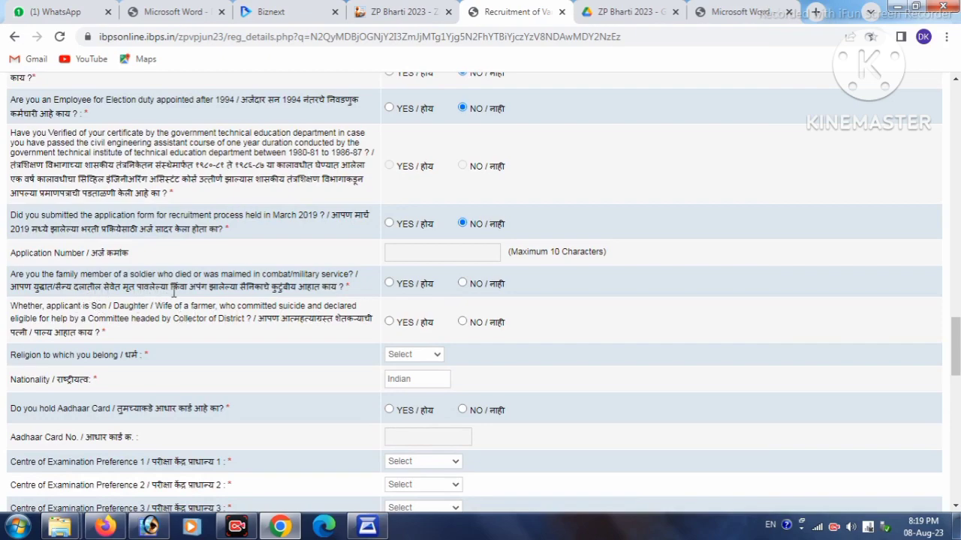
click(463, 284)
scroll(187, 282, down, 1)
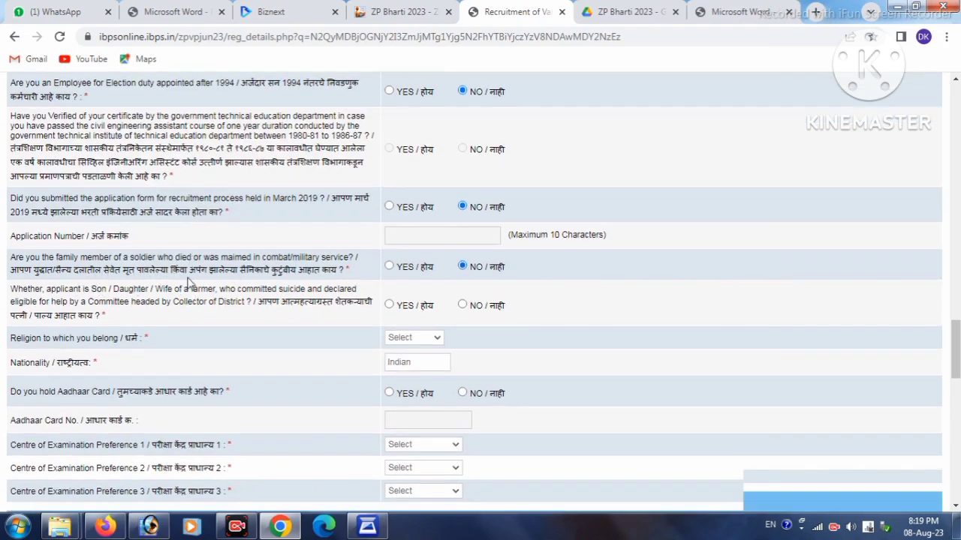
scroll(187, 281, down, 1)
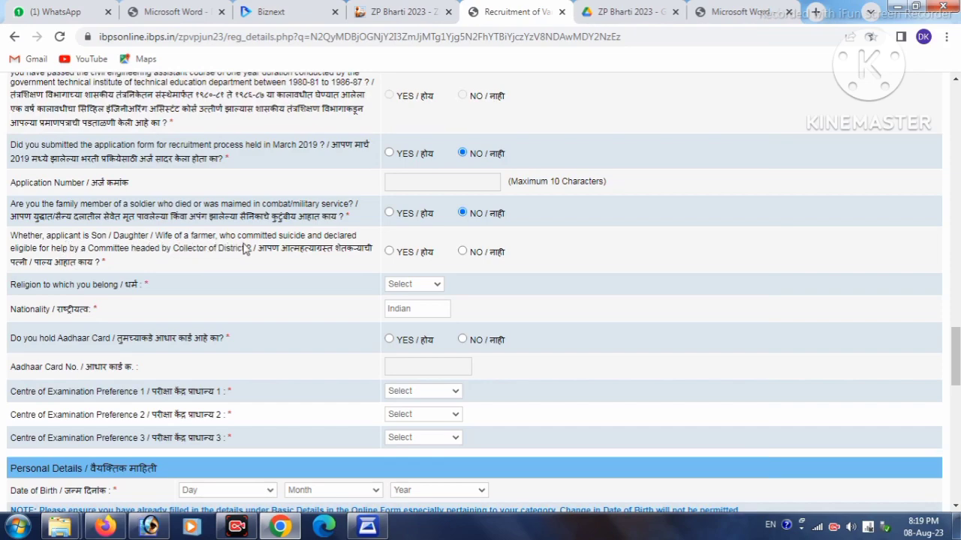
Answer NO to the farmer-suicide question, set religion to Hindu, and enter the Aadhaar number
click(463, 251)
click(426, 286)
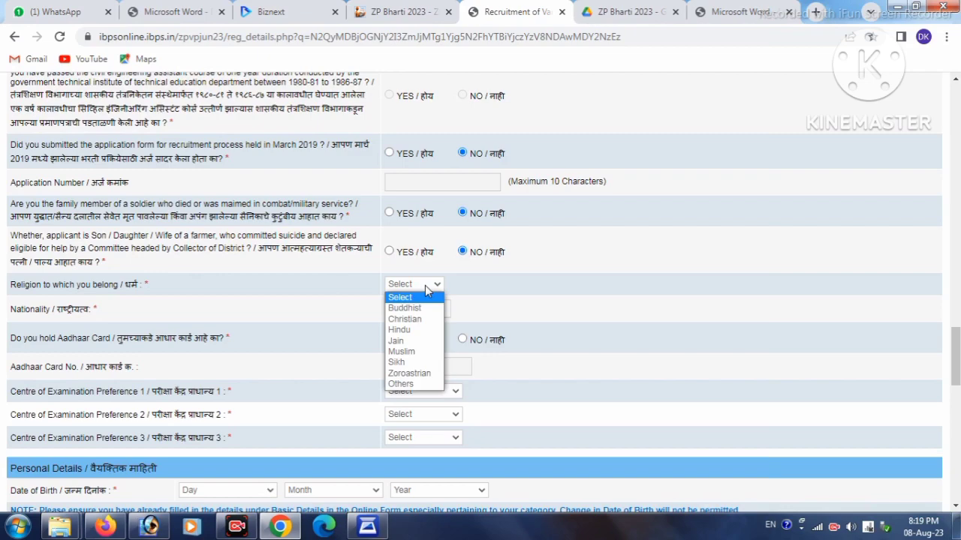
click(424, 329)
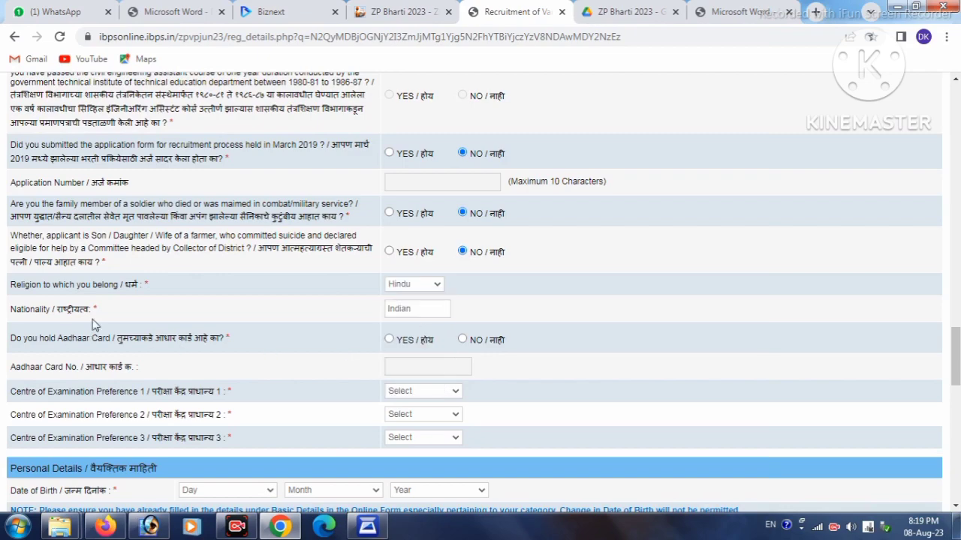
click(390, 340)
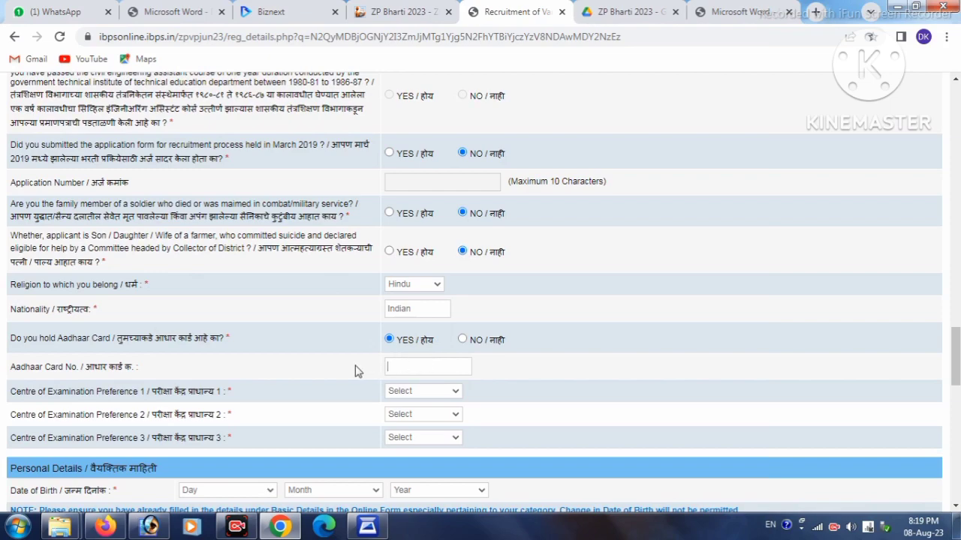
scroll(232, 197, down, 1)
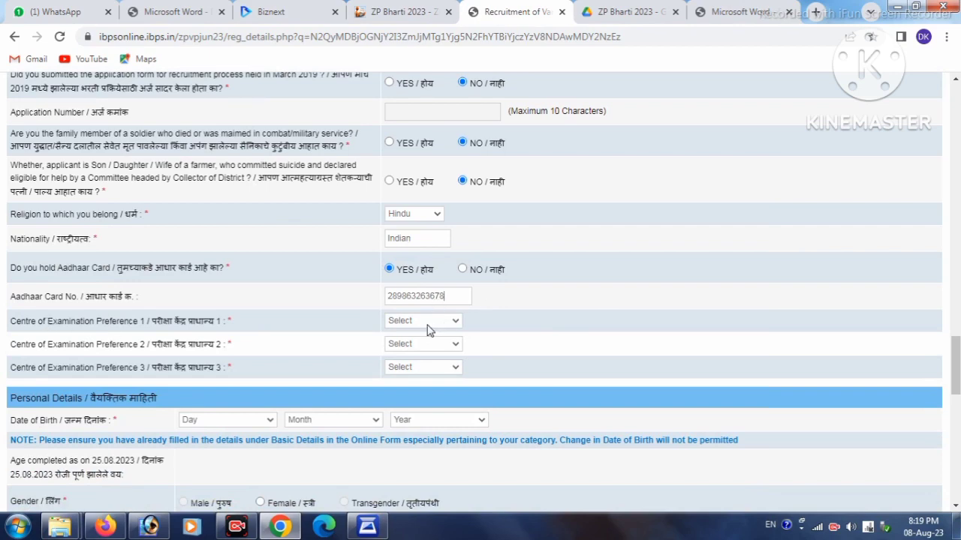
Set exam centre preferences to WASHIM, AKOLA and AMARAVATI
click(427, 324)
scroll(417, 296, down, 5)
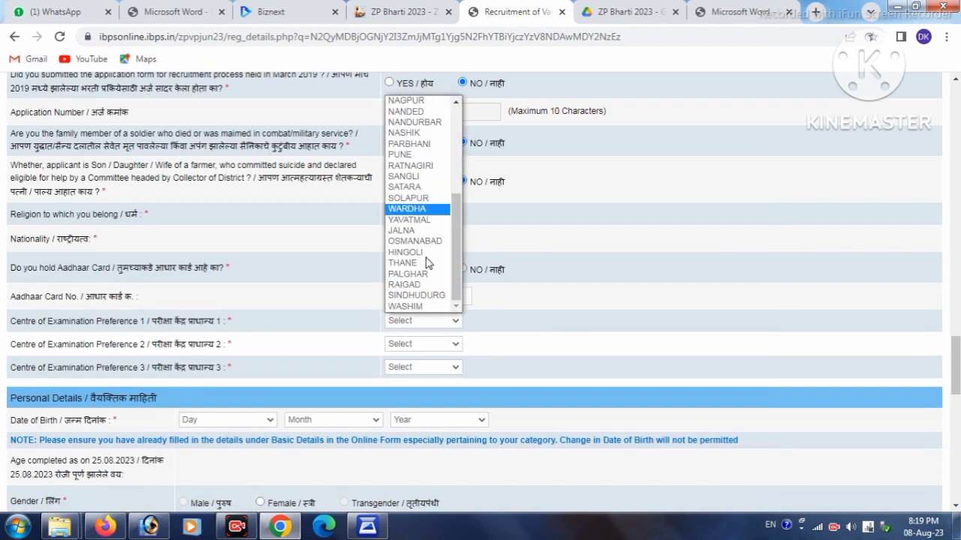
click(417, 306)
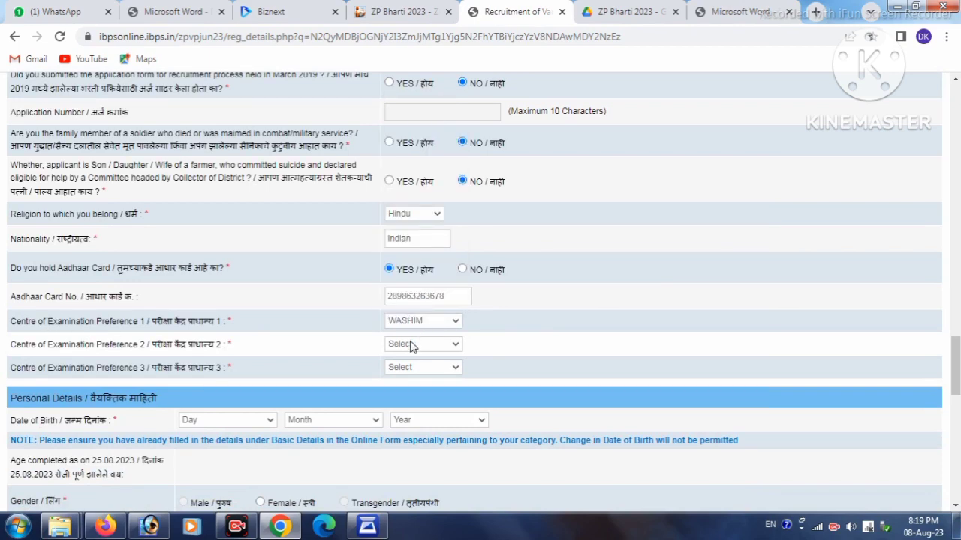
click(410, 346)
click(409, 134)
click(395, 368)
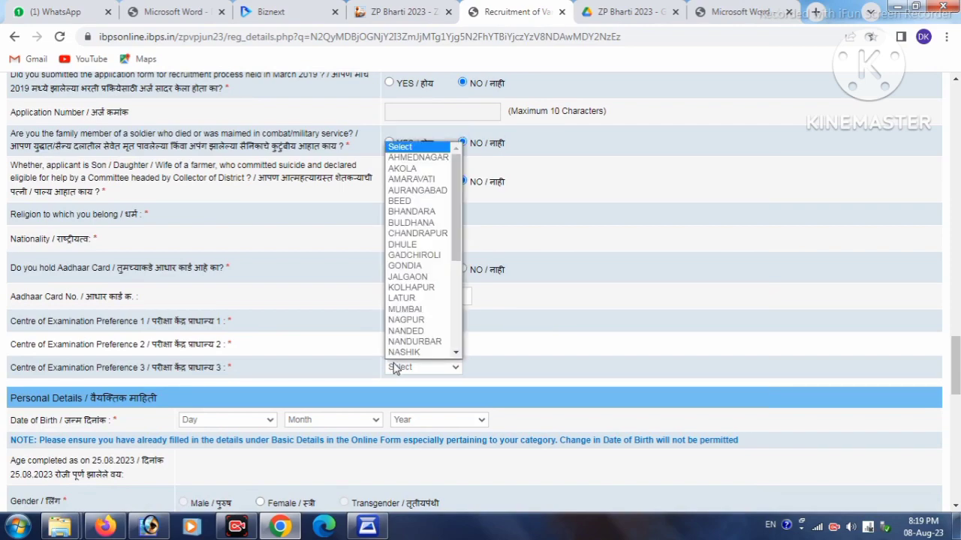
click(409, 180)
scroll(403, 266, down, 3)
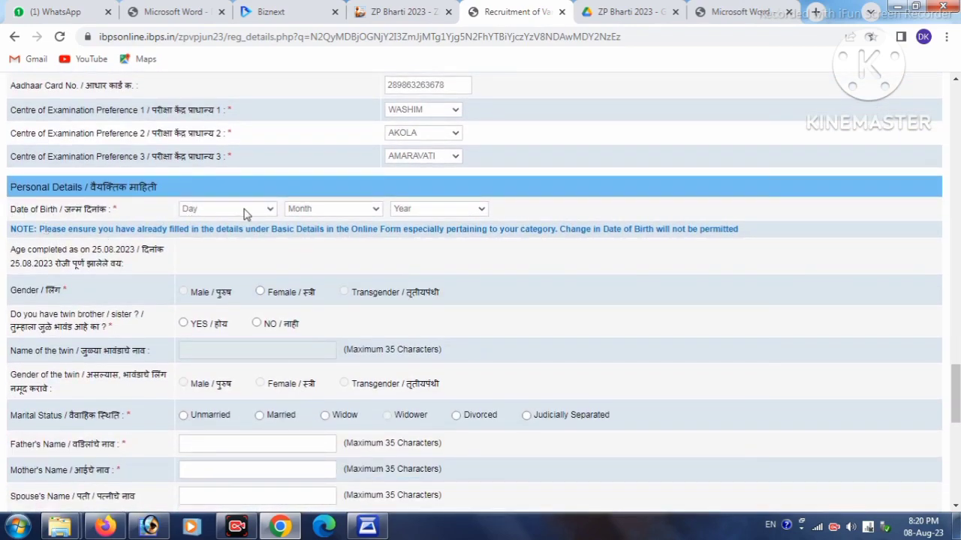
Set the date of birth to 18 May 2003
click(243, 211)
click(196, 418)
click(316, 208)
click(315, 276)
click(418, 214)
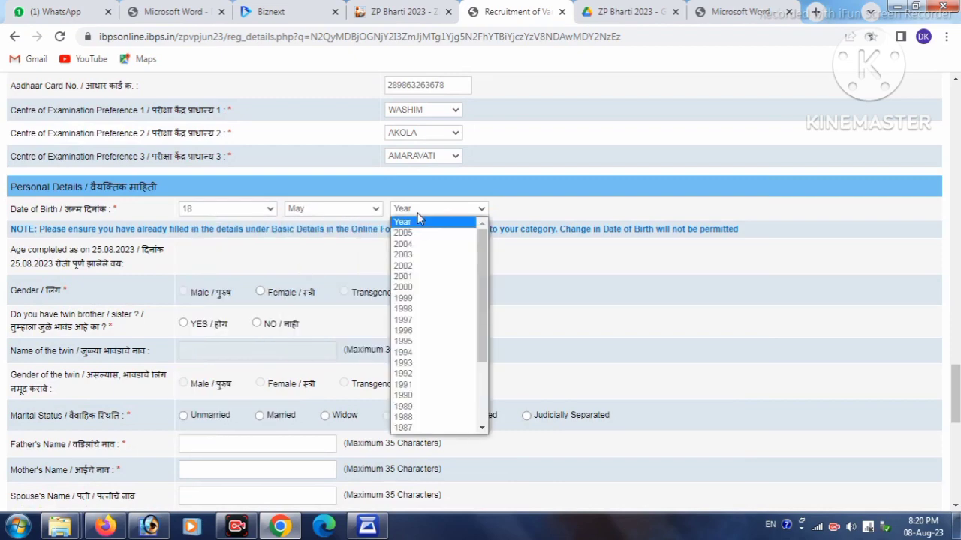
click(411, 256)
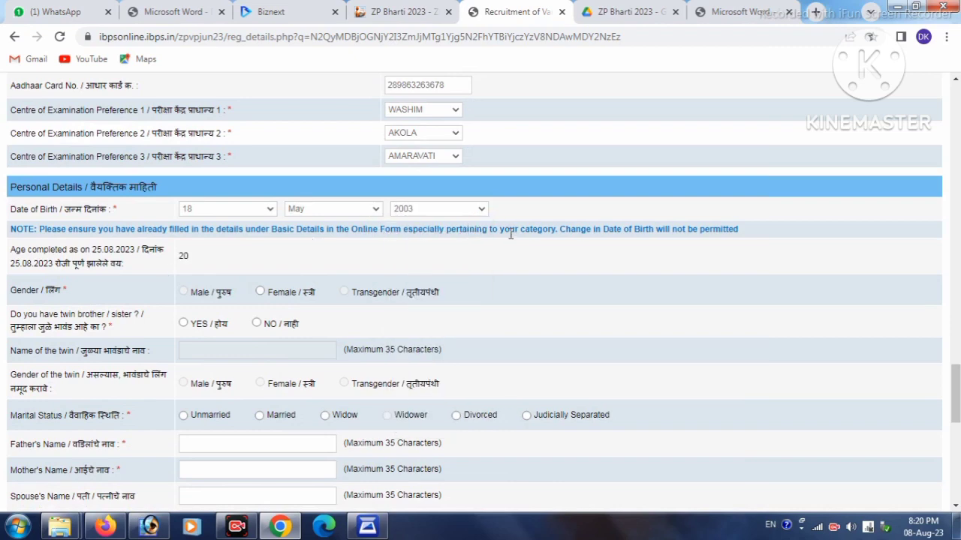
Set gender to Female, twin to NO, marital status to Unmarried, and begin the father's name
click(261, 293)
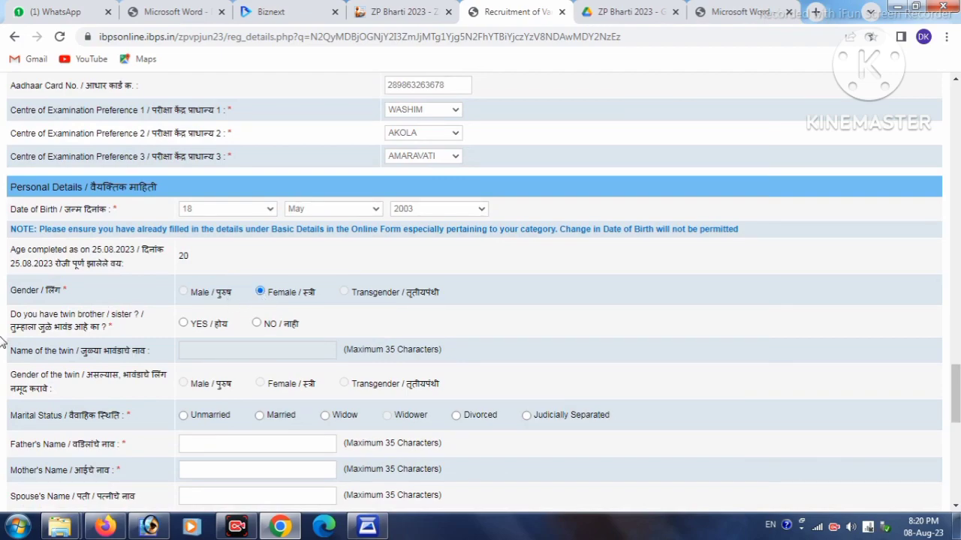
click(256, 322)
scroll(252, 350, down, 1)
scroll(252, 350, down, 2)
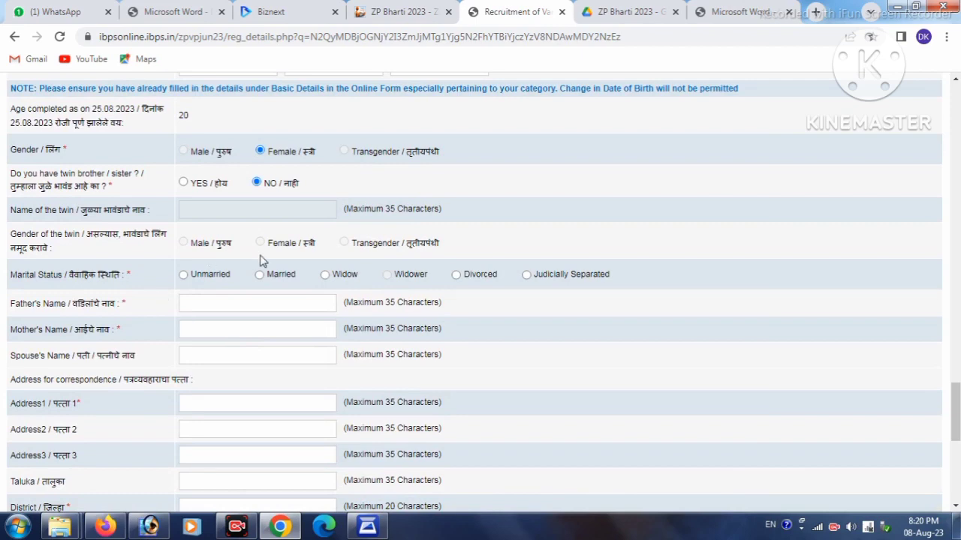
click(184, 275)
click(203, 306)
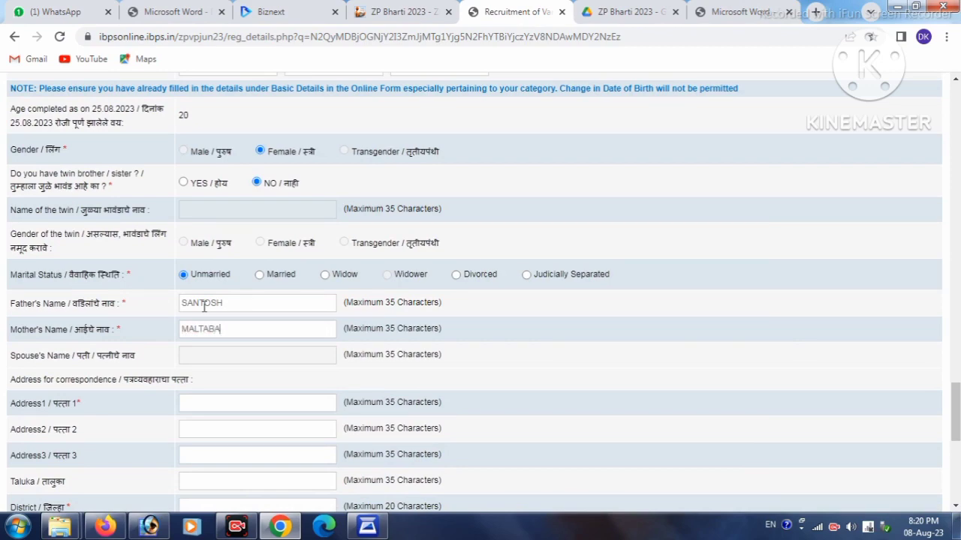
Fill in the correspondence address lines and the Taluka field
scroll(210, 360, down, 1)
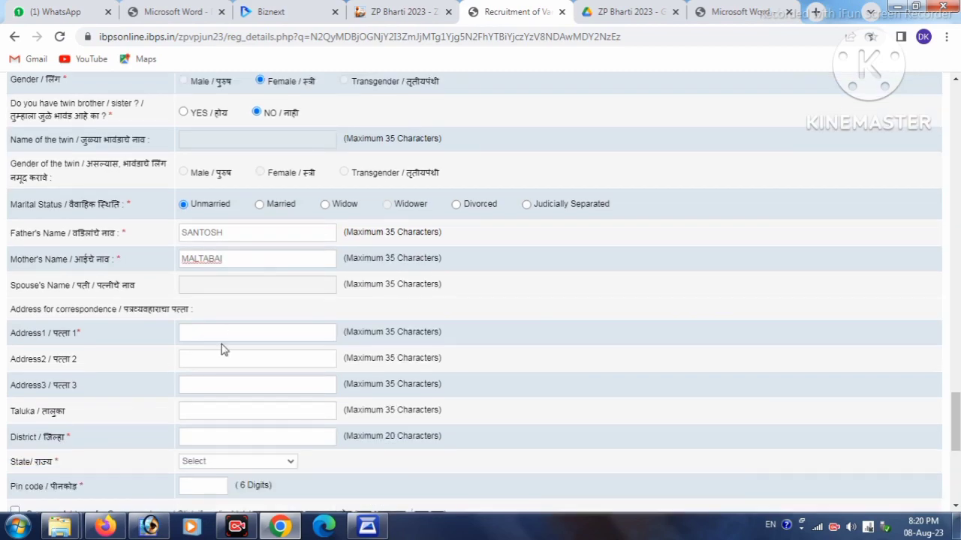
click(233, 329)
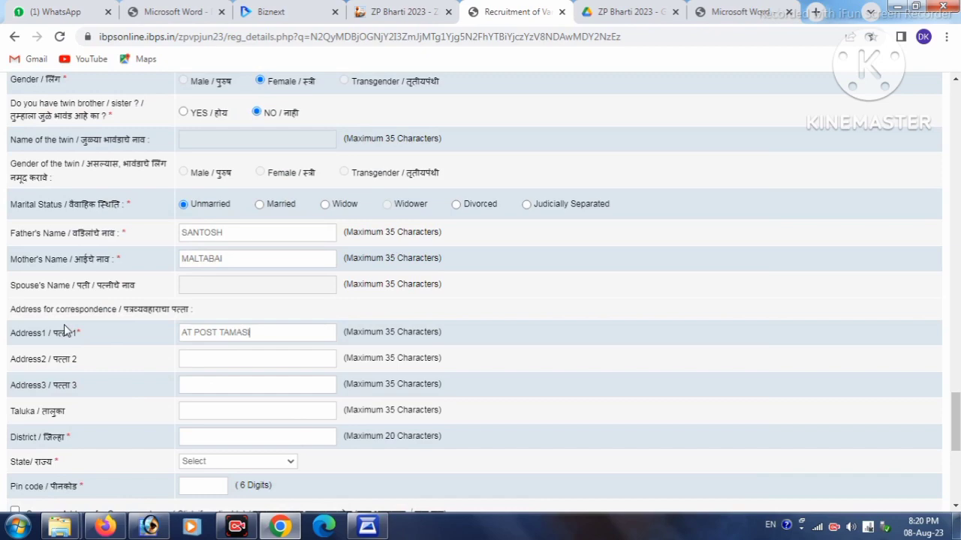
key(Tab)
key(Tab)
key(Tab)
scroll(106, 367, down, 1)
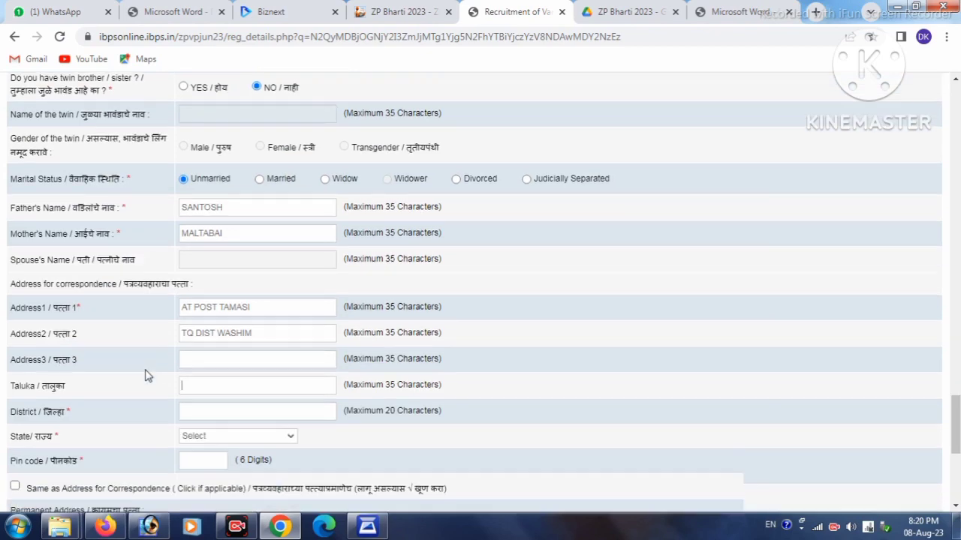
text(WASHIM)
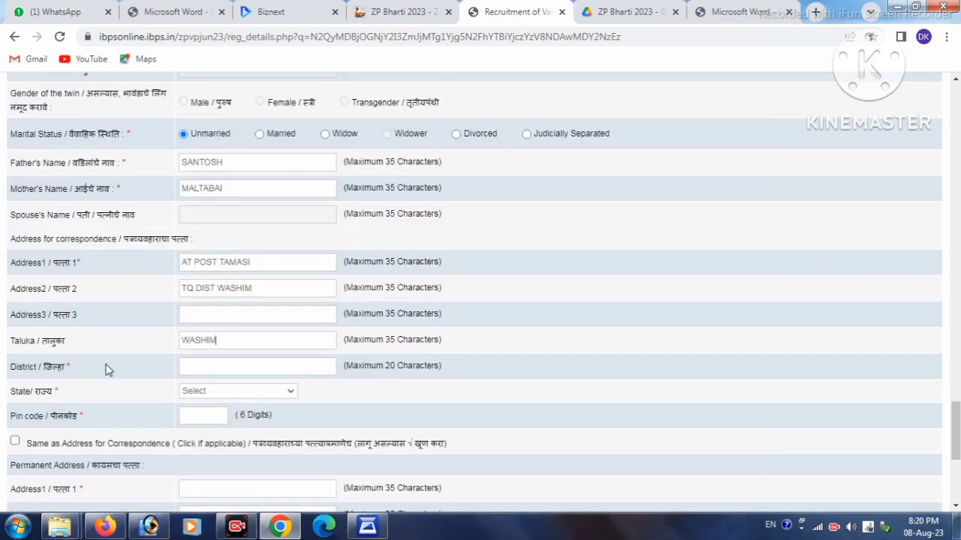
key(Tab)
Choose MAHARASHTRA as the state and reuse the correspondence address as the permanent address
click(216, 391)
scroll(216, 299, down, 3)
scroll(216, 299, down, 3)
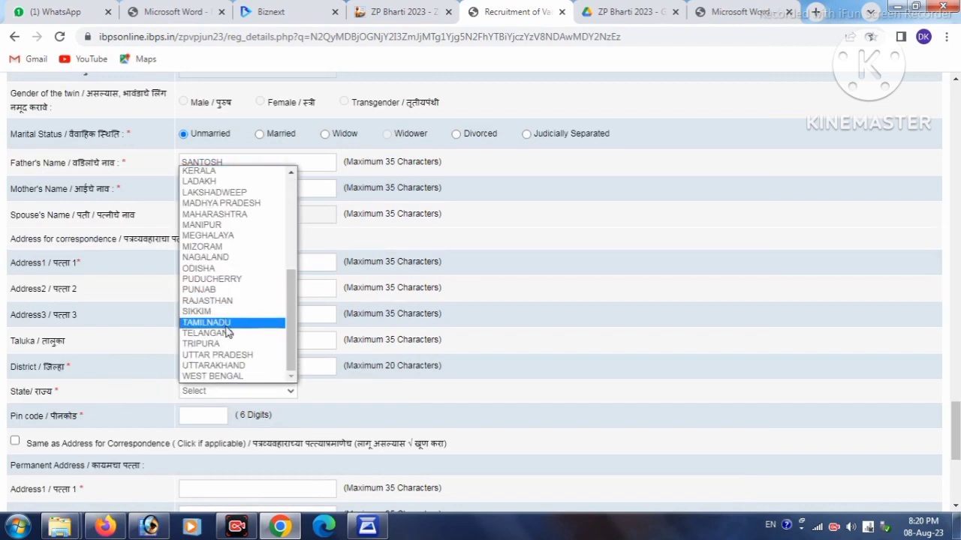
click(241, 217)
scroll(188, 337, down, 1)
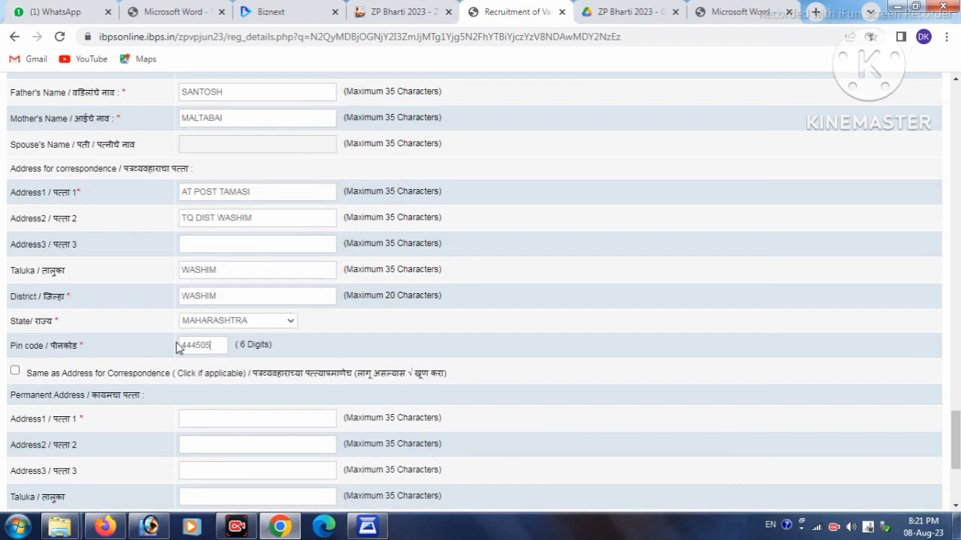
scroll(154, 345, down, 1)
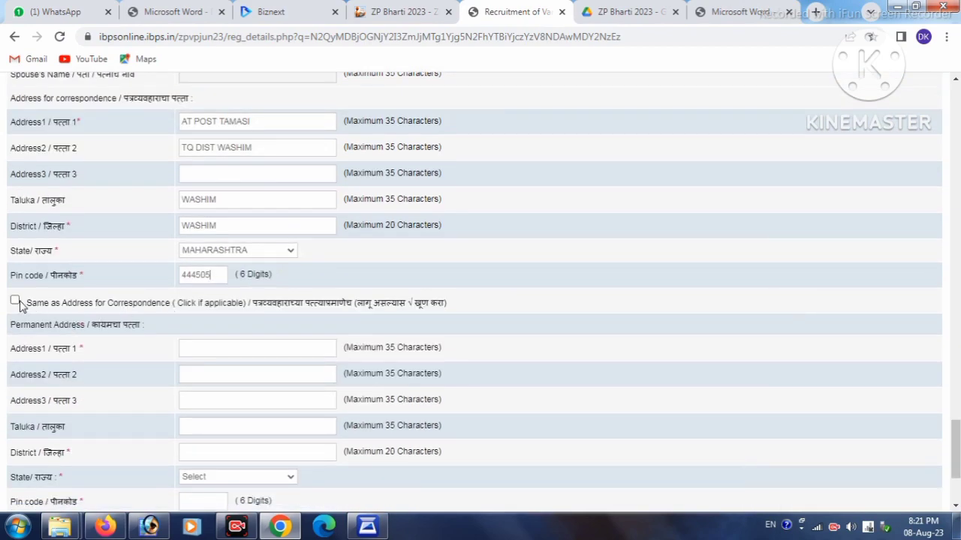
click(15, 301)
Validate the details, dismiss the success message, and save to reach the education form
scroll(382, 327, down, 2)
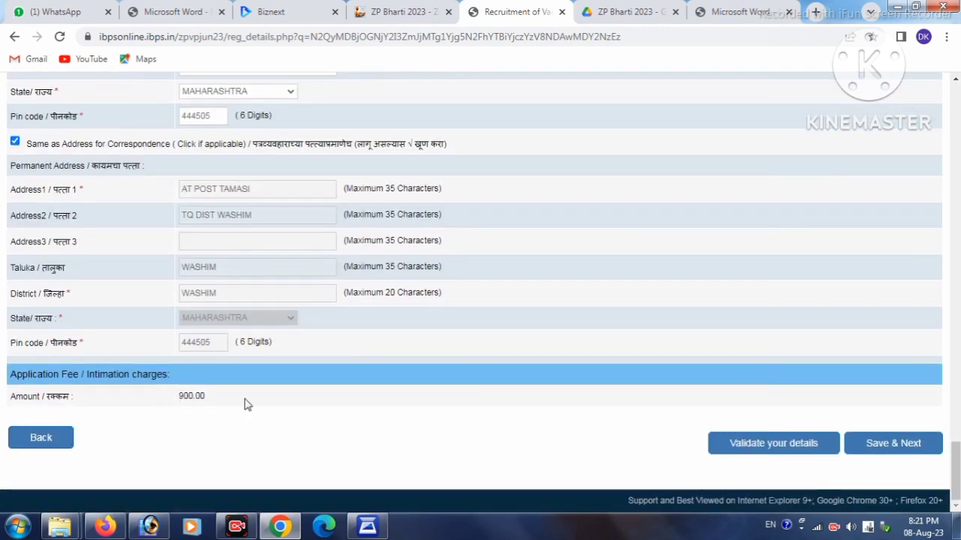
click(769, 447)
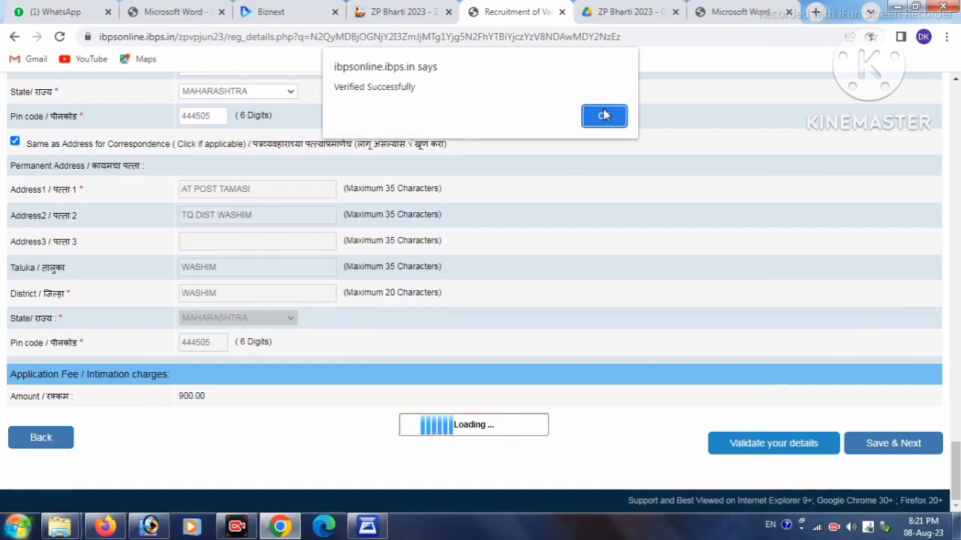
click(604, 115)
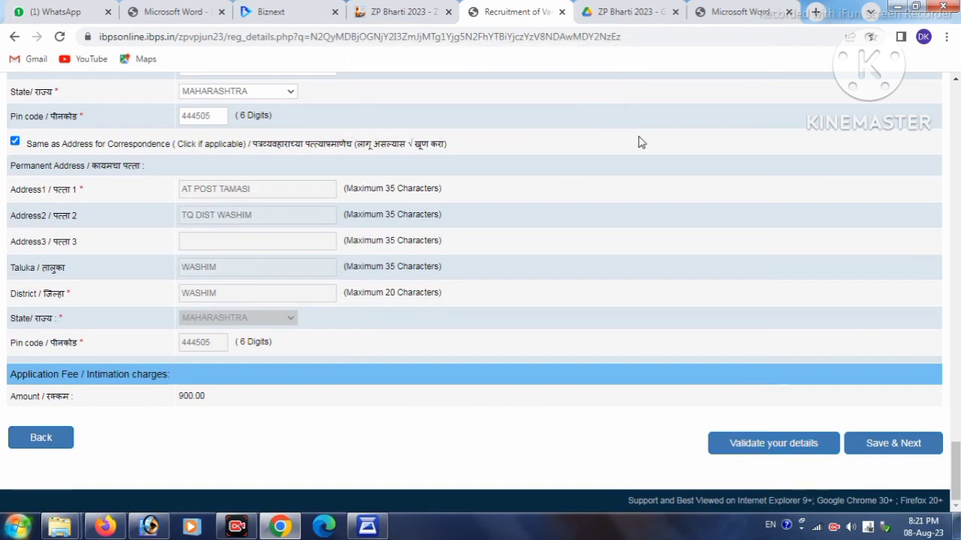
click(879, 450)
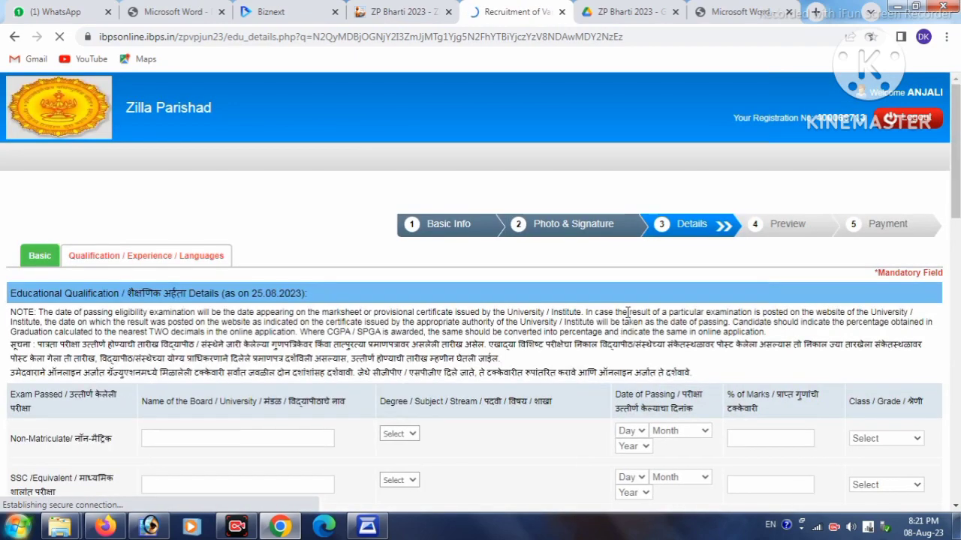
Enter MAHARASHTRA STATE BOARD as the SSC board and choose Others with SSC as the degree
scroll(9, 298, down, 2)
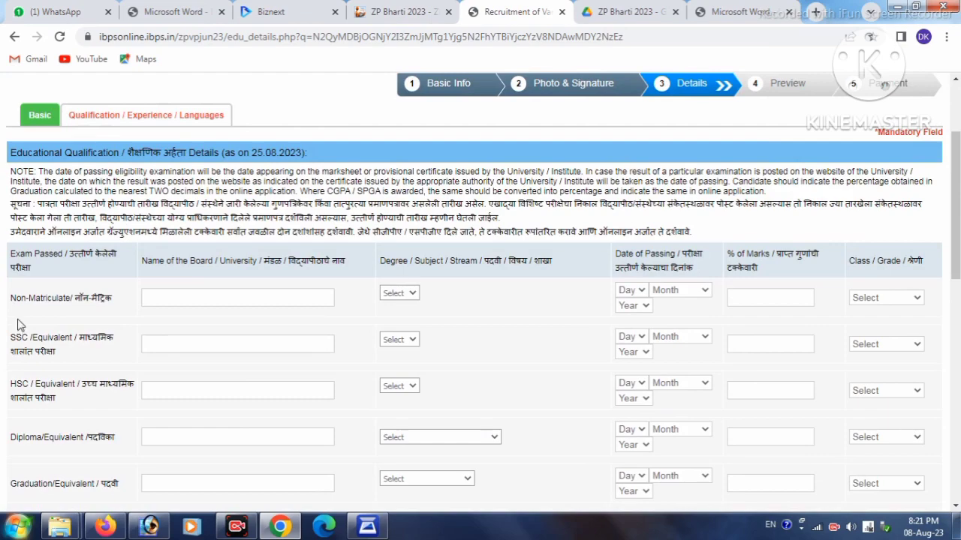
scroll(30, 286, down, 1)
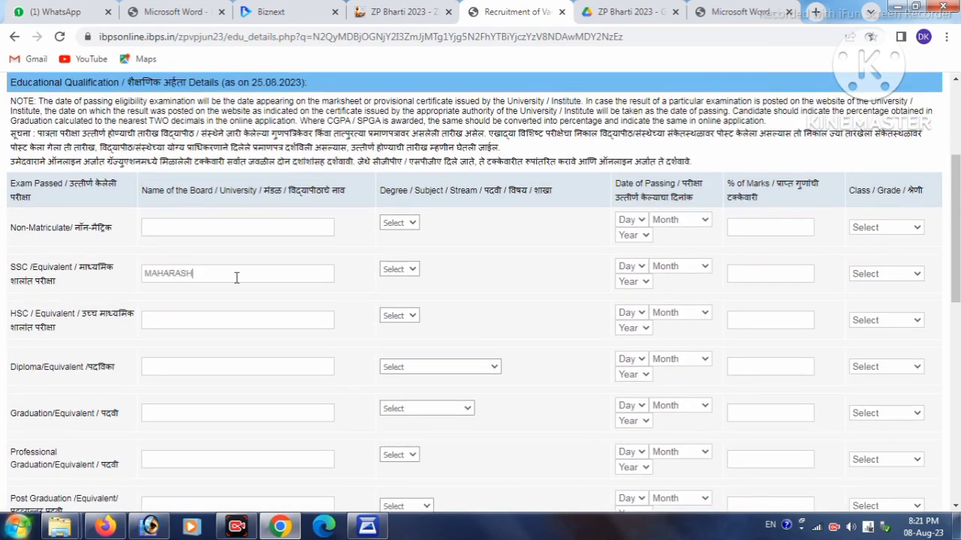
text(STATE BOARD)
click(399, 269)
click(402, 293)
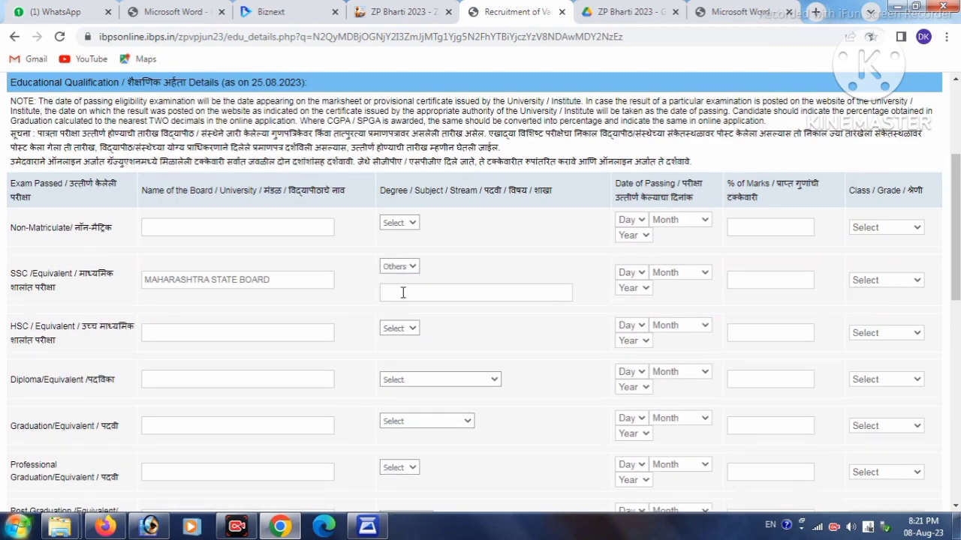
click(397, 294)
Set the SSC passing date to 08 June 2019
click(630, 273)
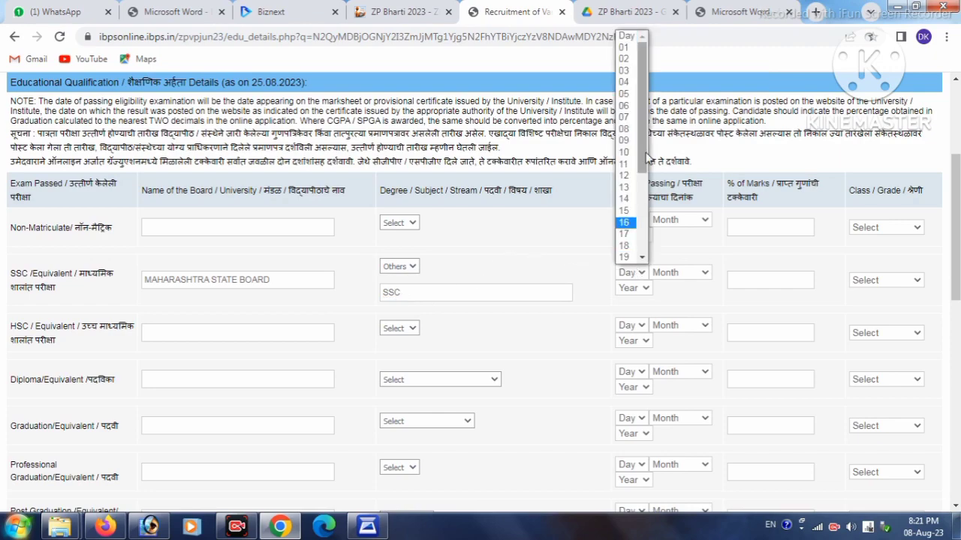
click(630, 247)
click(665, 272)
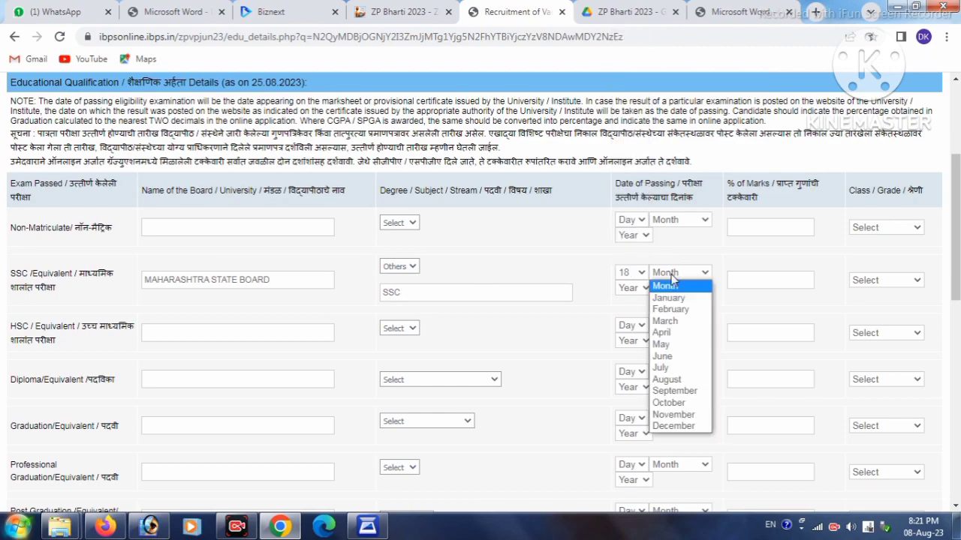
click(667, 345)
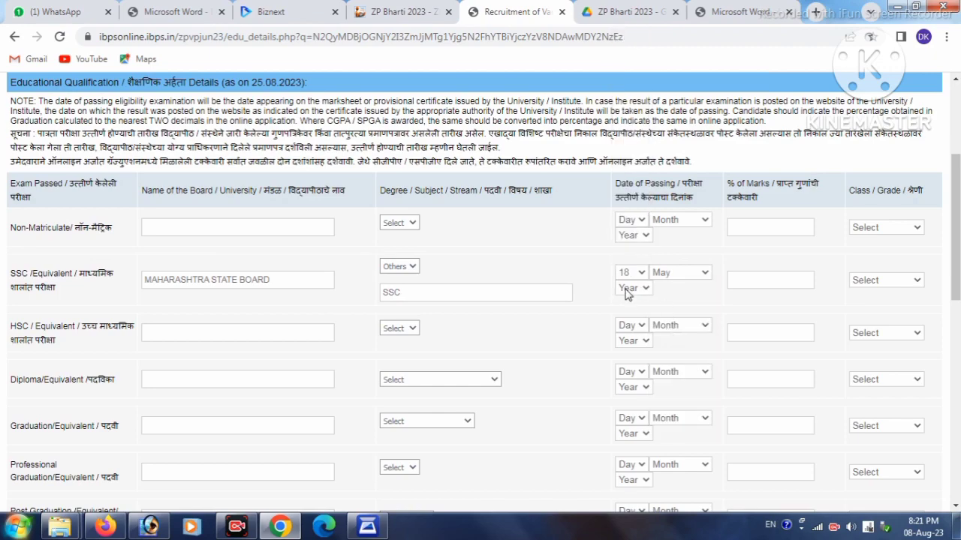
click(628, 289)
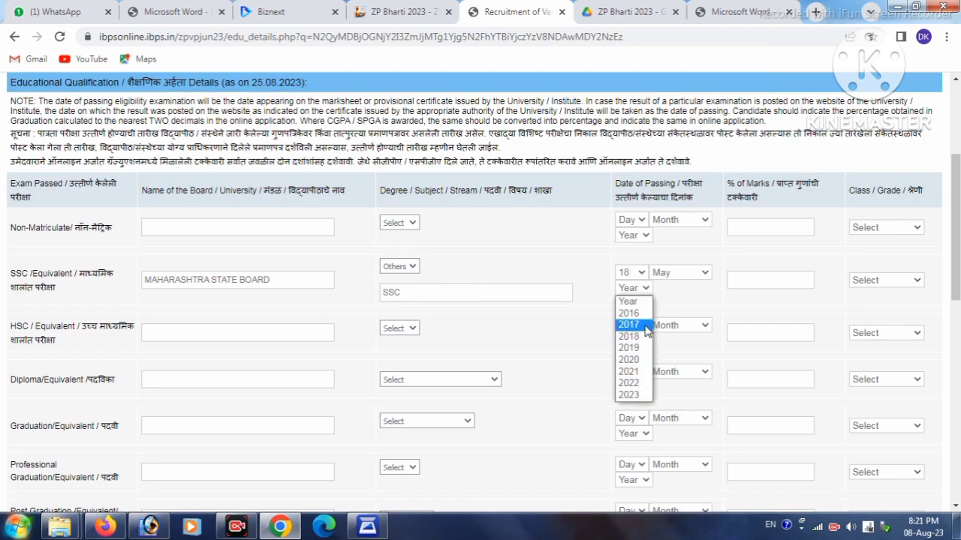
click(629, 348)
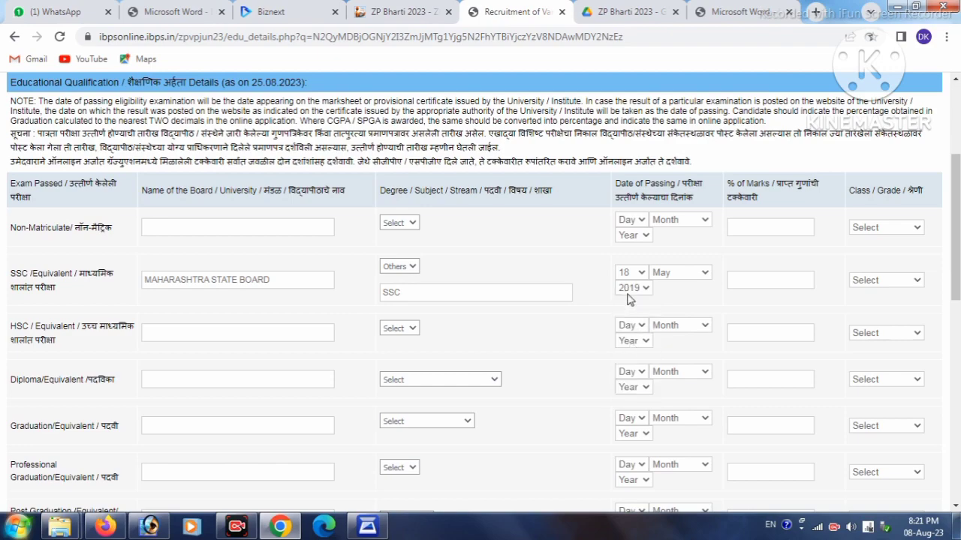
click(669, 277)
click(667, 357)
click(635, 274)
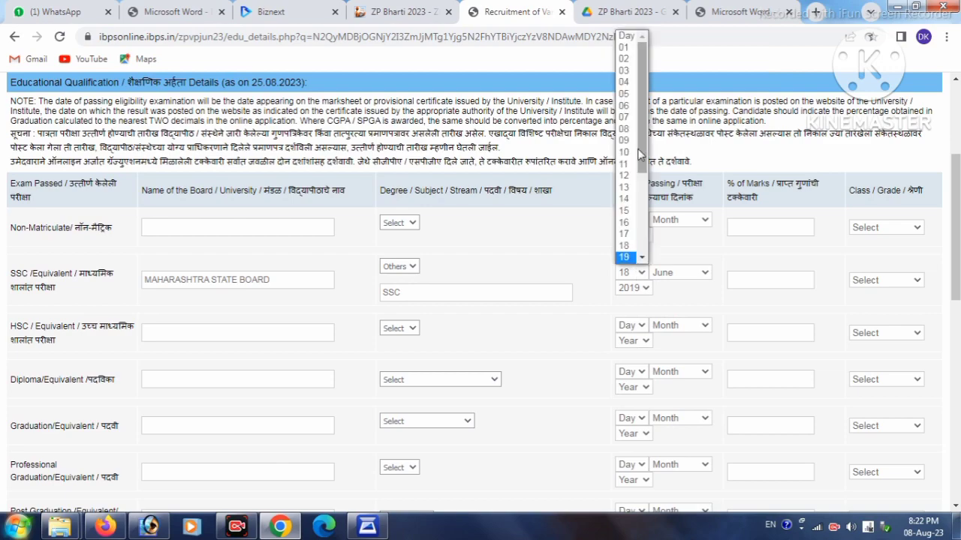
click(624, 129)
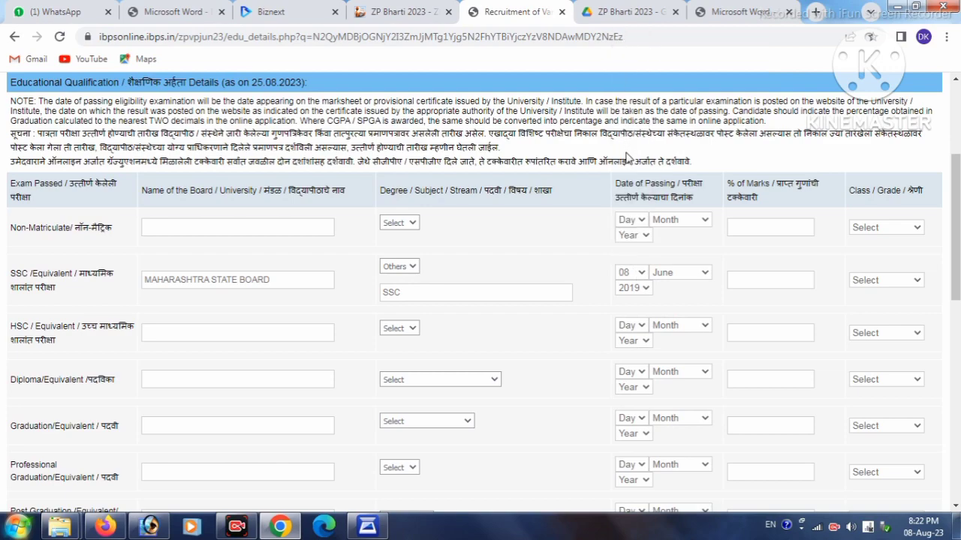
Enter 68.20 as the SSC percentage of marks and select First Class
click(746, 278)
click(893, 283)
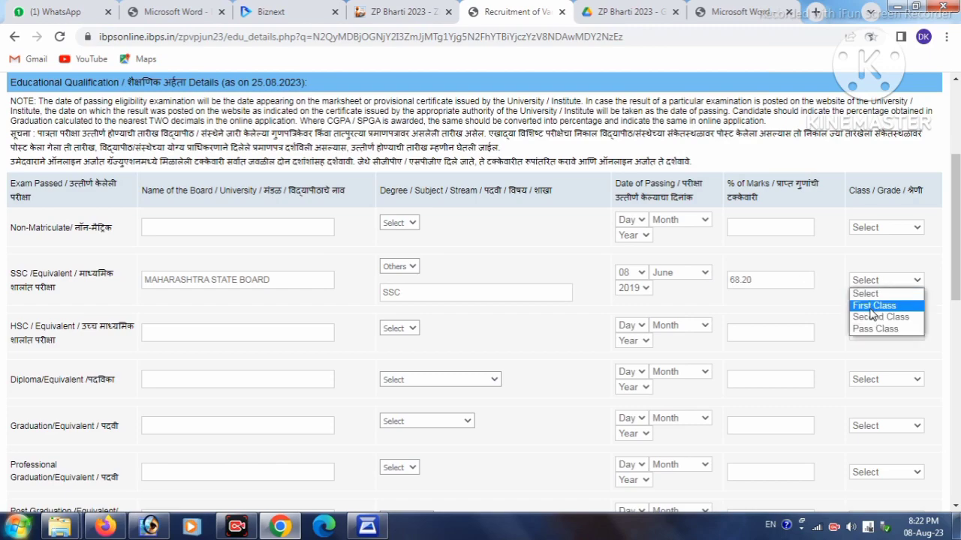
click(873, 312)
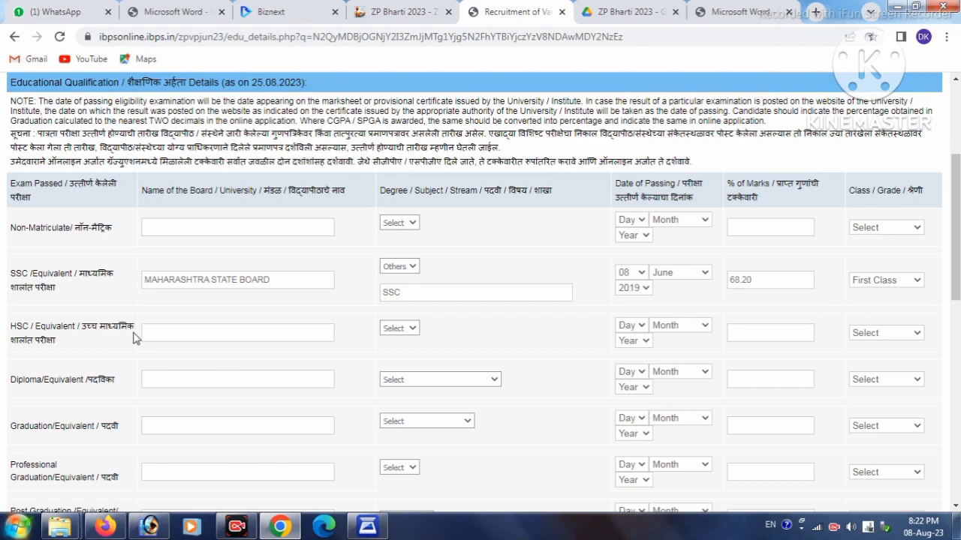
click(187, 325)
Choose Others as the HSC degree, set passing date 03 August 2021, and select First Class
click(399, 329)
click(387, 346)
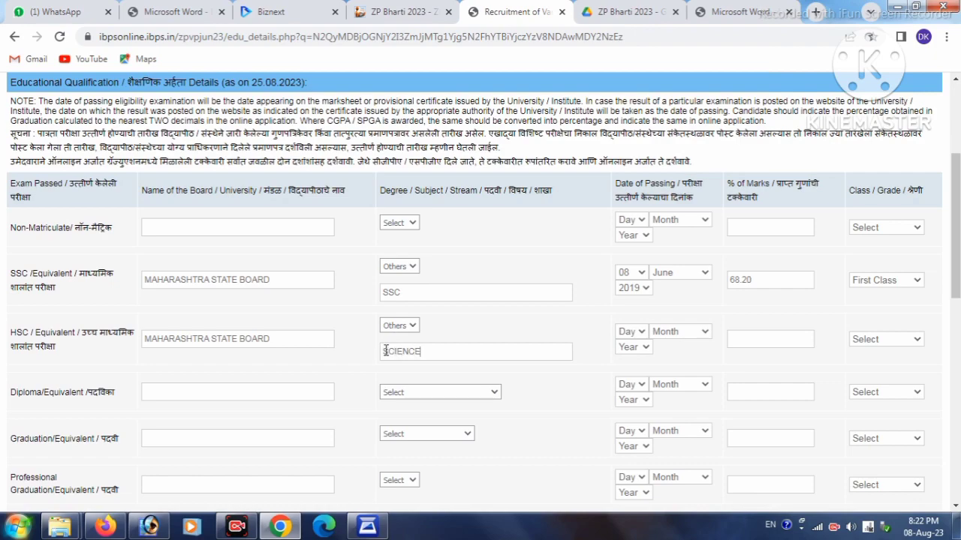
click(627, 338)
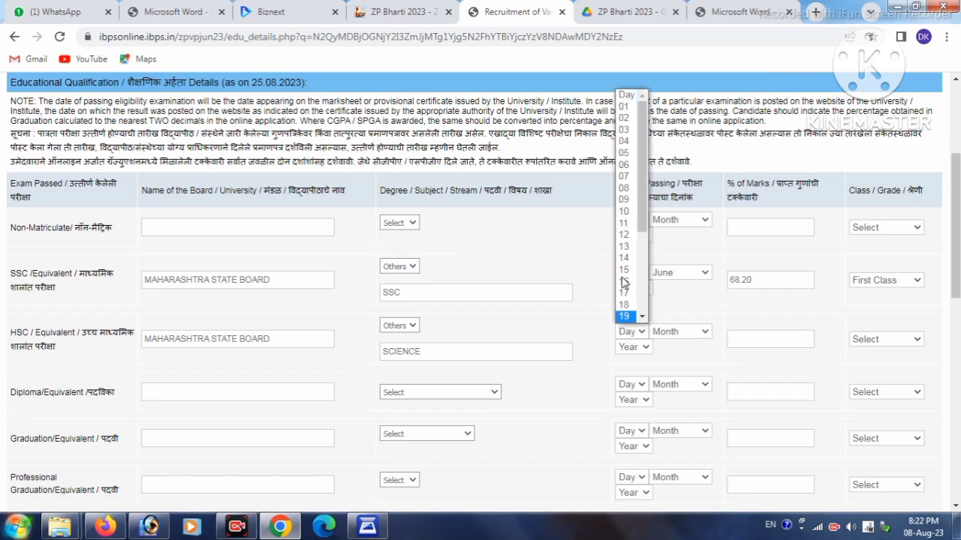
click(629, 129)
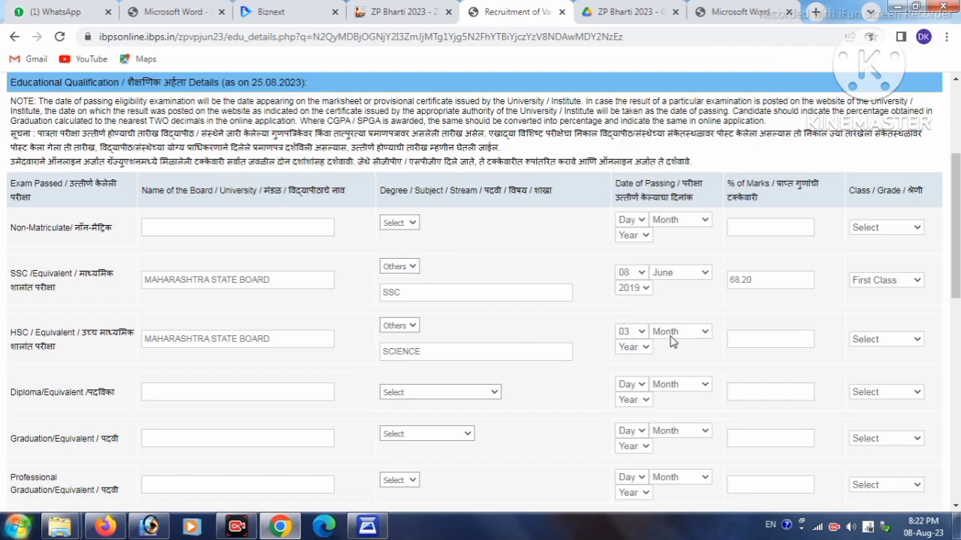
click(672, 337)
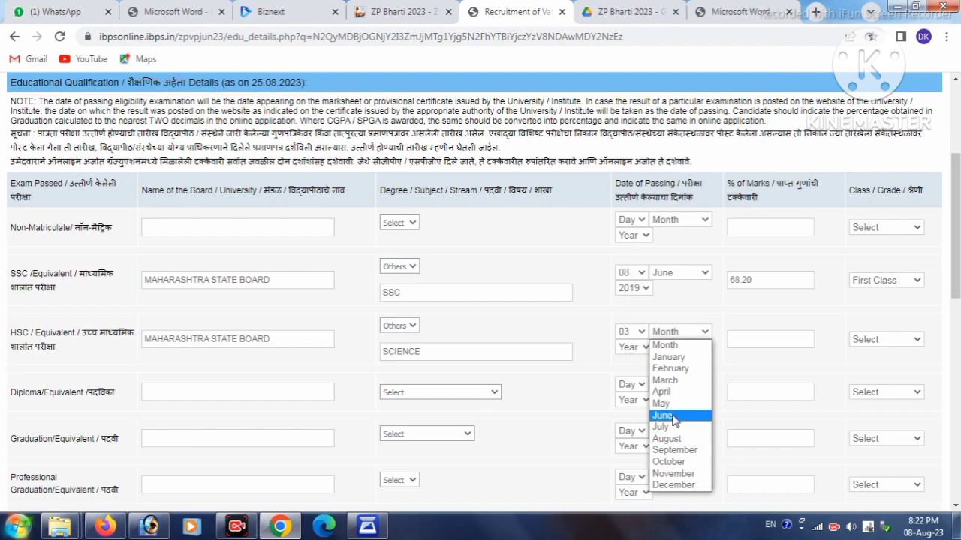
click(666, 439)
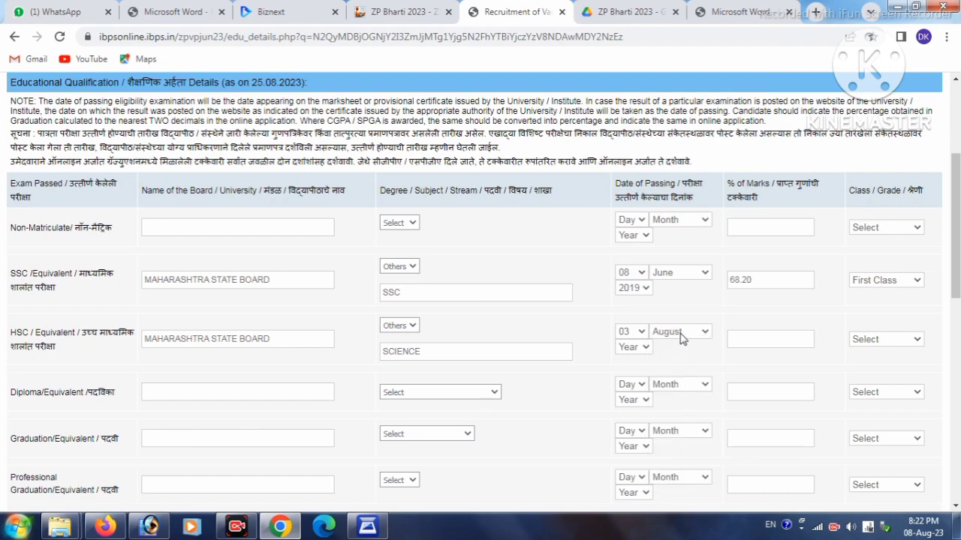
click(639, 348)
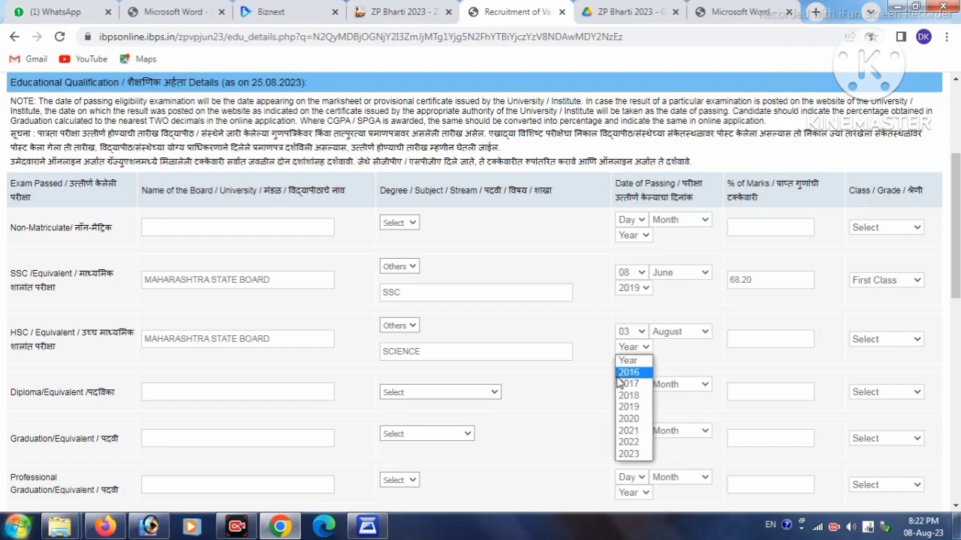
click(630, 431)
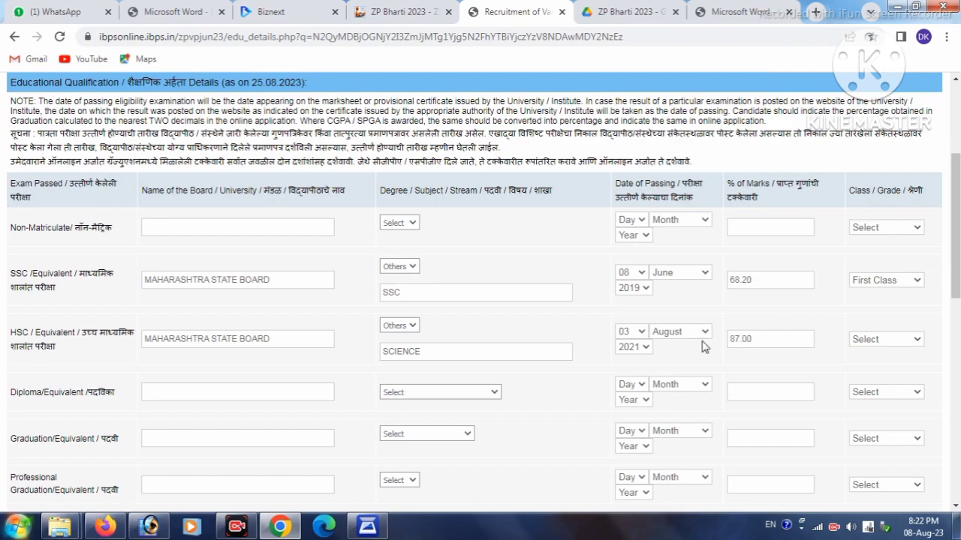
click(893, 338)
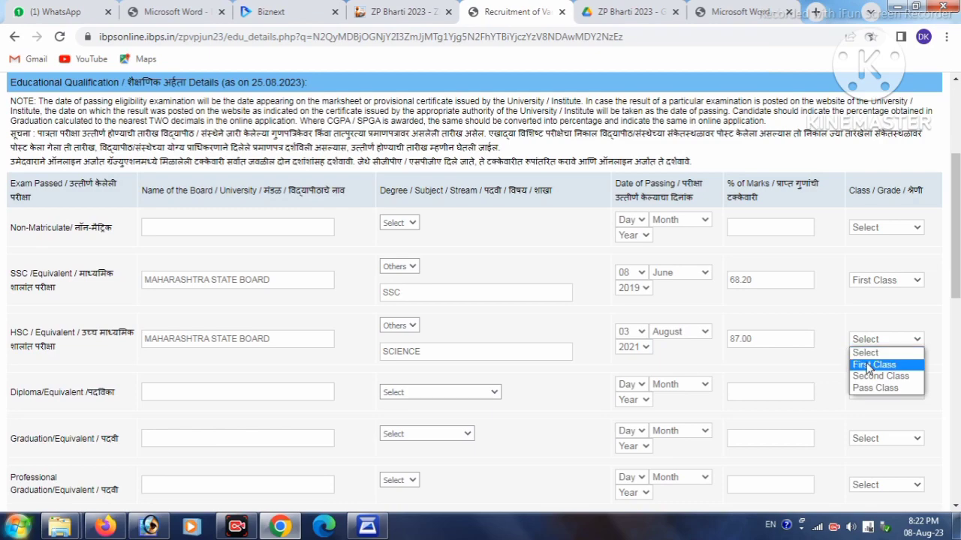
click(871, 365)
scroll(690, 358, down, 3)
Answer YES to holding a computer certificate and NO to rural social service experience
scroll(690, 358, down, 3)
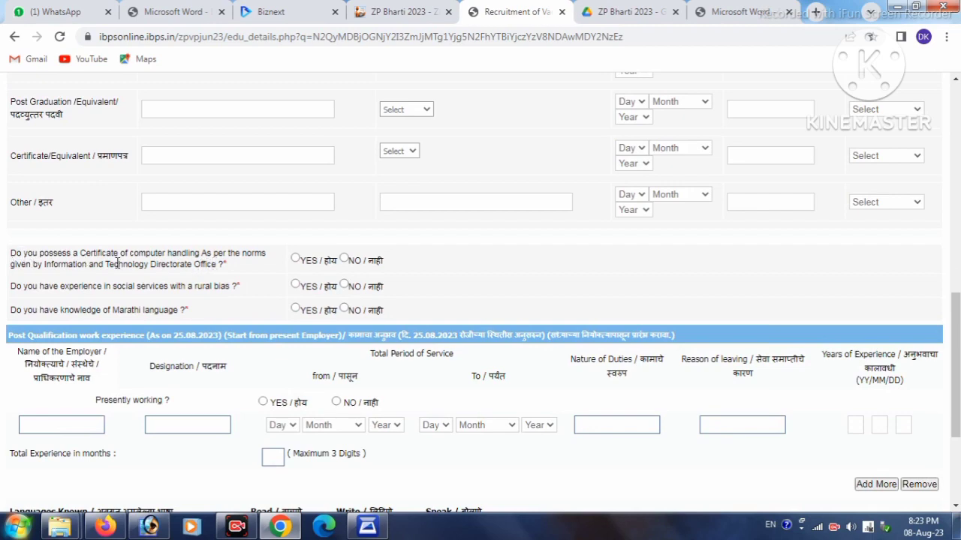
click(295, 258)
click(346, 285)
Mark Marathi and HINDI as languages read, written and spoken
scroll(295, 314, down, 3)
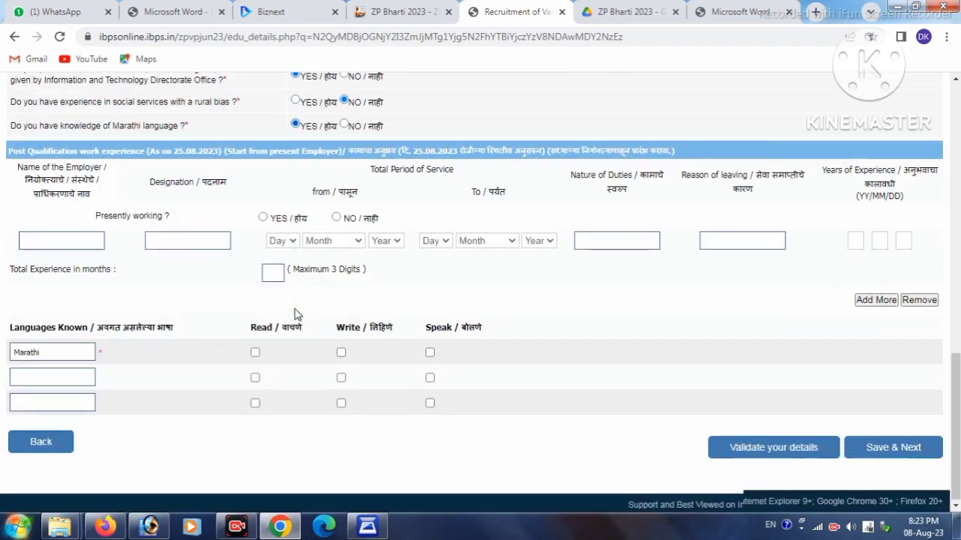
click(254, 347)
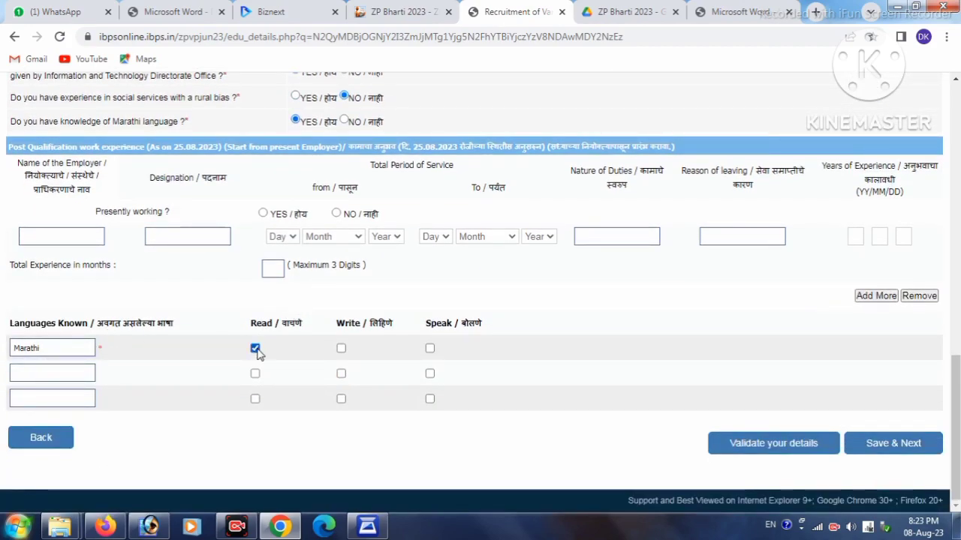
click(341, 349)
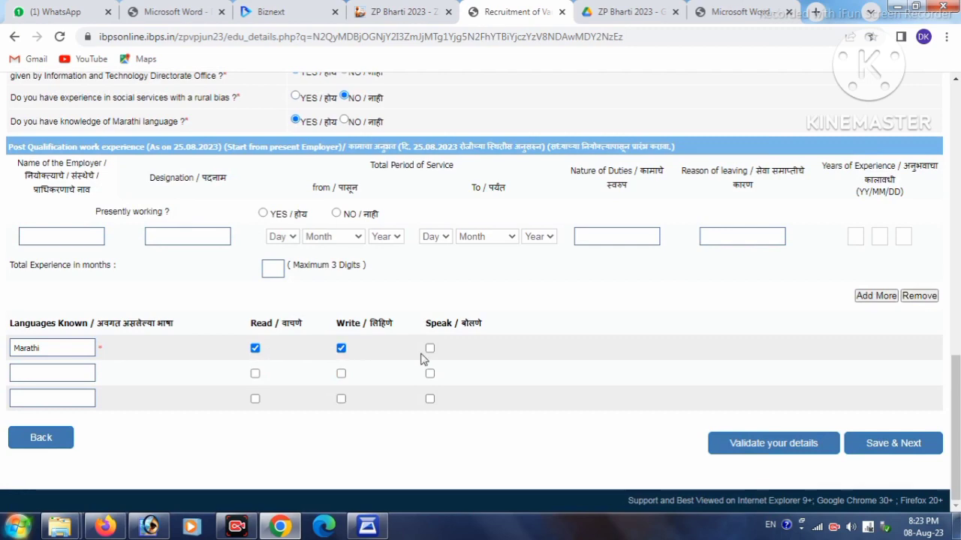
click(429, 349)
click(51, 374)
click(255, 373)
click(340, 373)
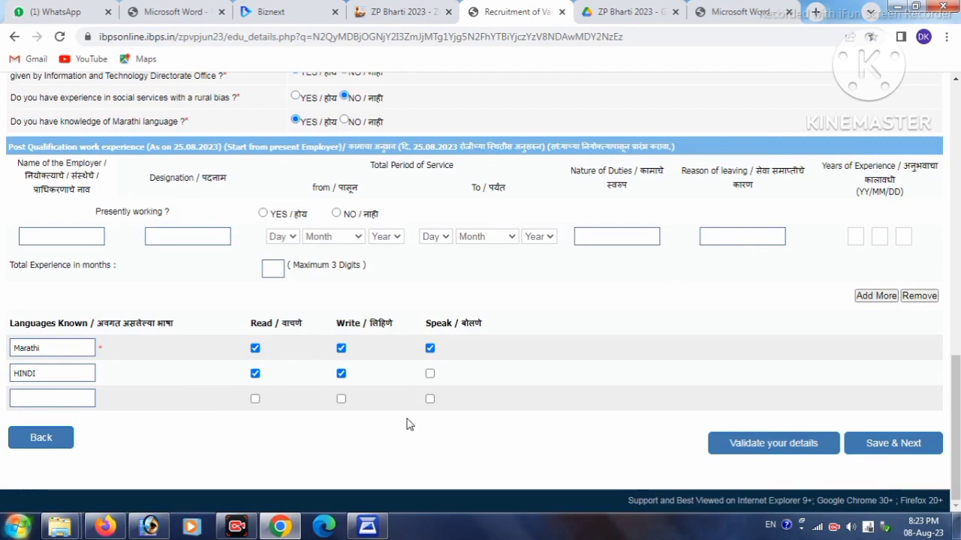
click(429, 373)
Add ENGLISH as a third language that is read, written and spoken
click(45, 394)
text(ENGLISH)
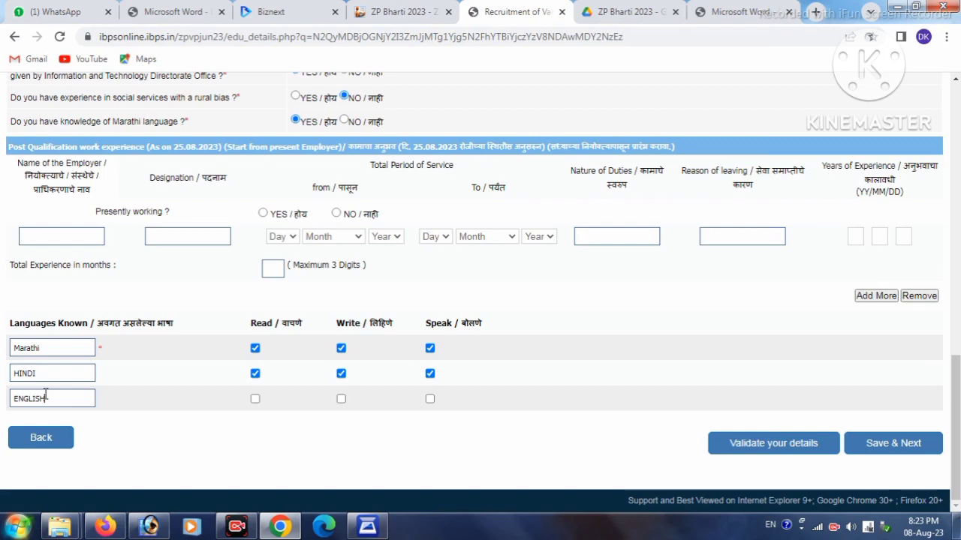
click(254, 399)
click(341, 398)
click(429, 398)
Validate the entered details, dismiss the success message, and save the form
click(743, 444)
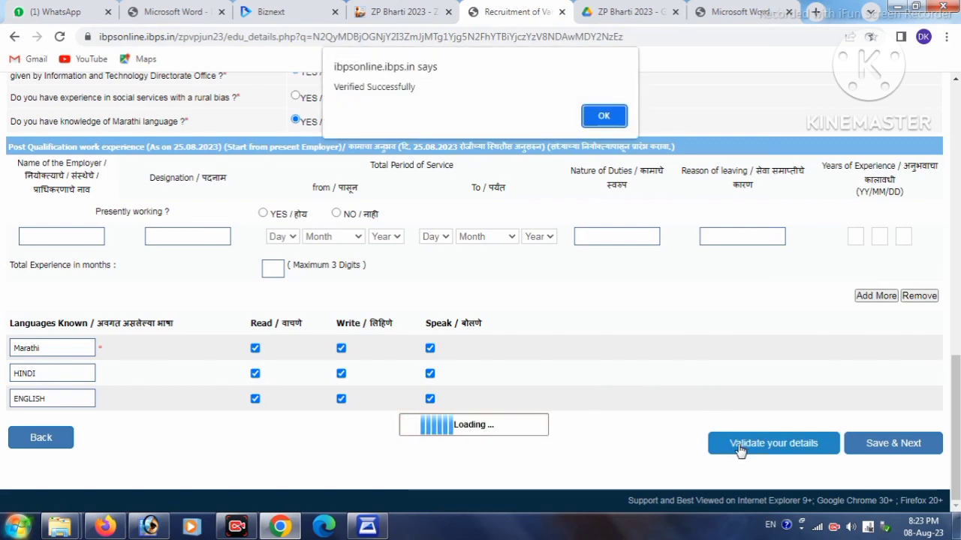
click(604, 116)
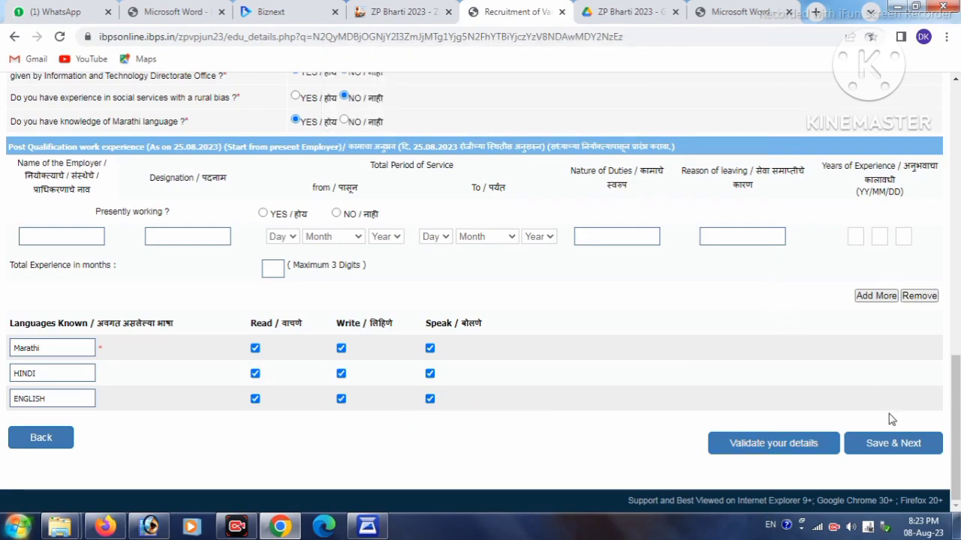
click(890, 445)
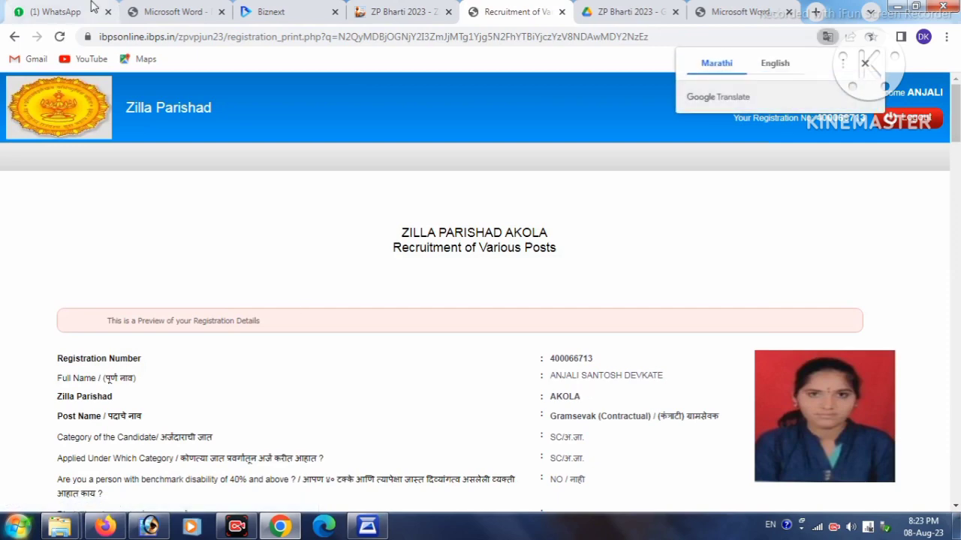
Dismiss the translation offer and review the name, post and category in the registration preview
click(863, 64)
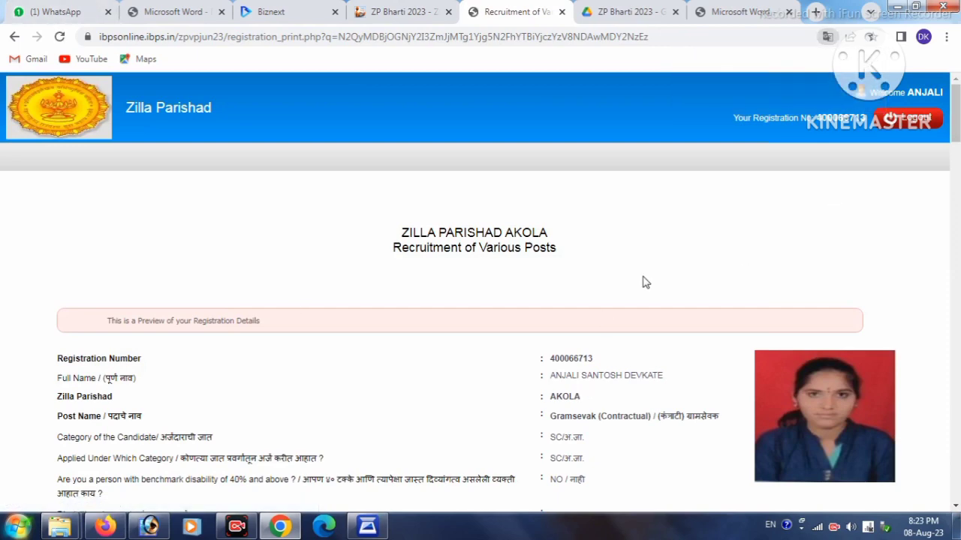
scroll(643, 281, down, 2)
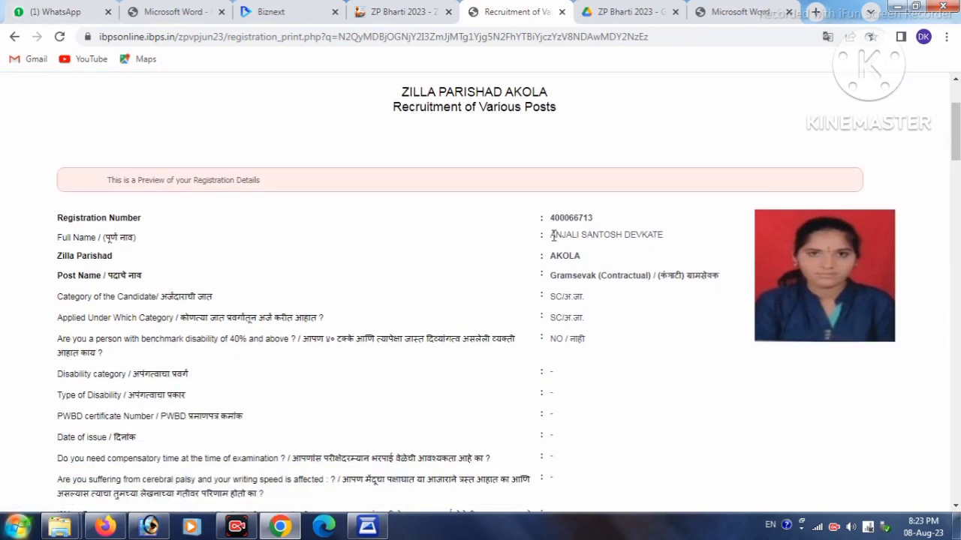
drag(552, 235, 679, 242)
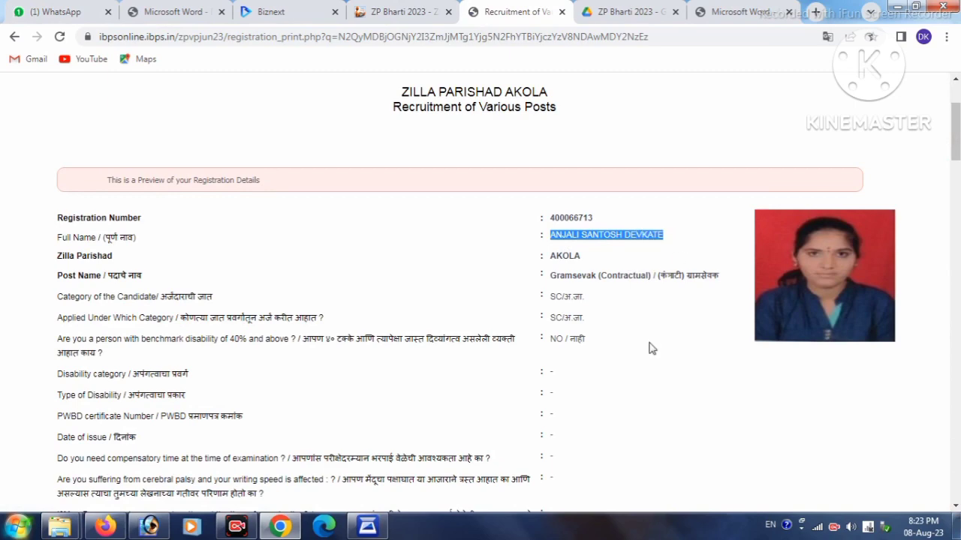
drag(50, 247, 575, 255)
click(578, 258)
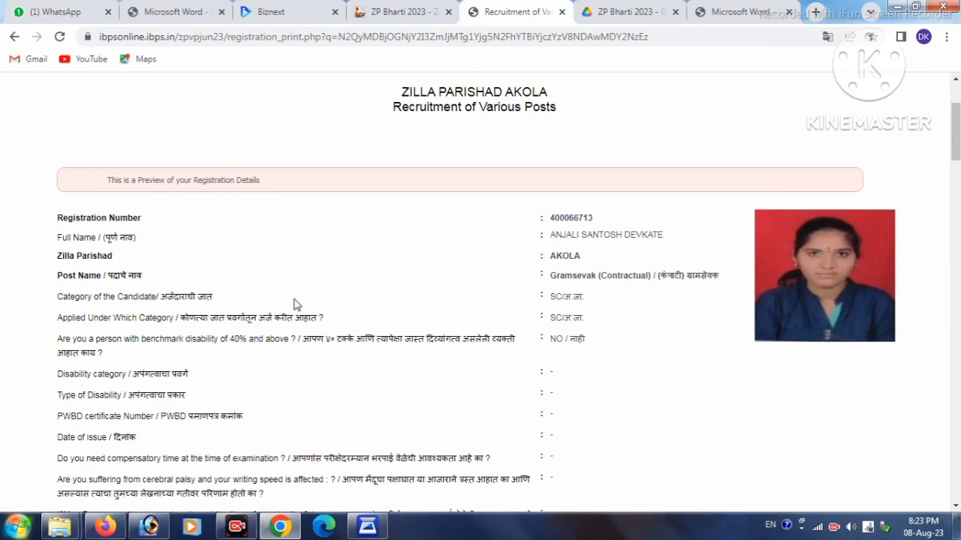
drag(556, 278, 647, 277)
click(556, 299)
drag(586, 317, 553, 312)
click(630, 359)
drag(554, 336, 592, 341)
Review the employee, caste certificate and declaration answers further down the preview
scroll(620, 368, down, 4)
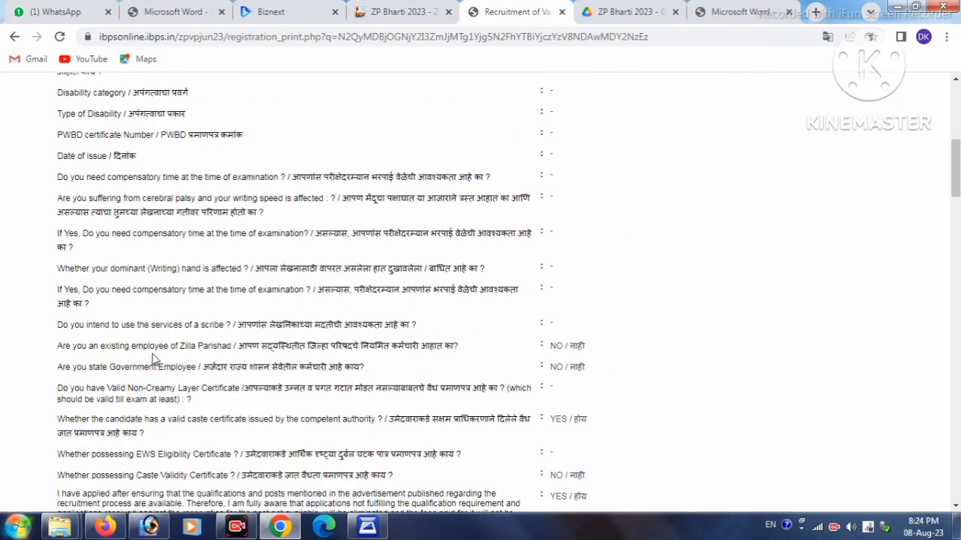
double_click(558, 345)
double_click(555, 366)
scroll(615, 371, down, 1)
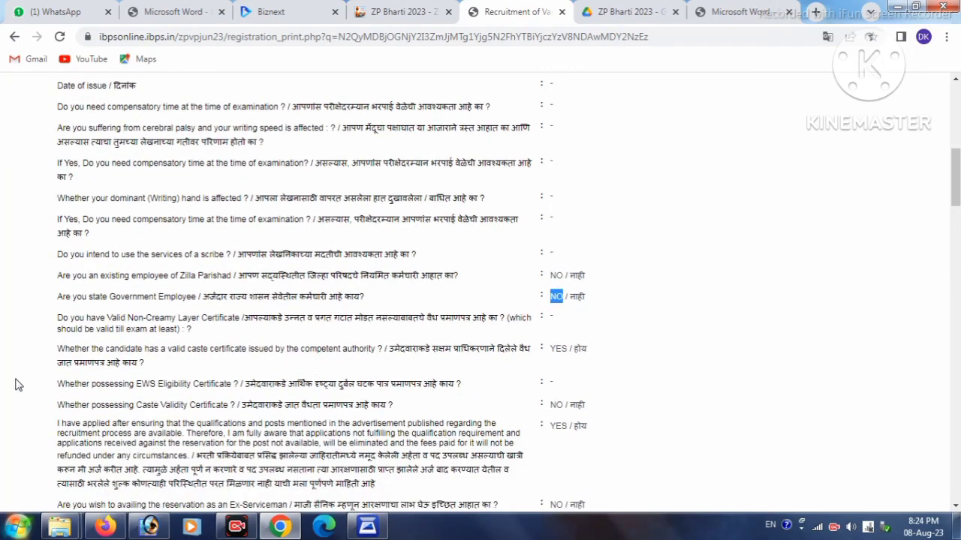
triple_click(568, 350)
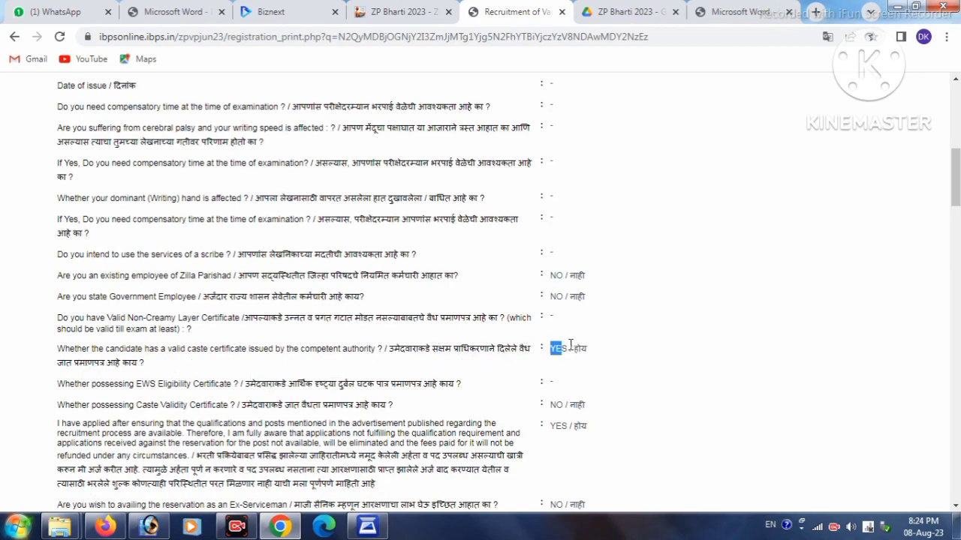
scroll(420, 375, down, 1)
drag(253, 335, 385, 335)
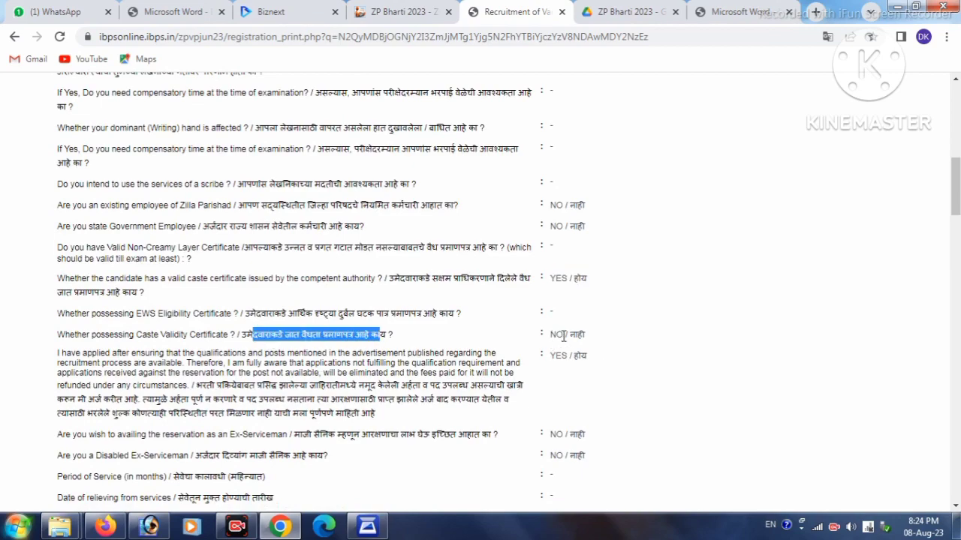
click(608, 338)
scroll(391, 379, down, 1)
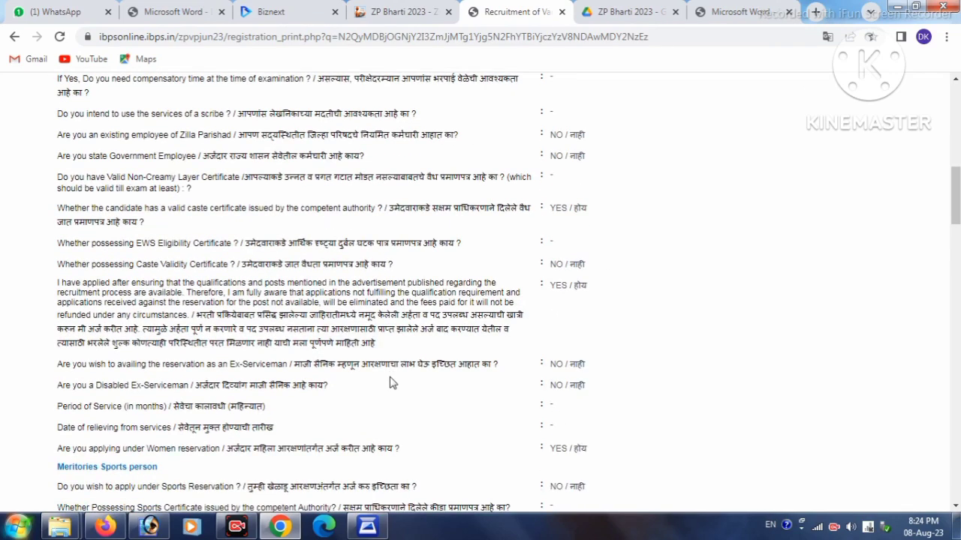
drag(54, 289, 85, 288)
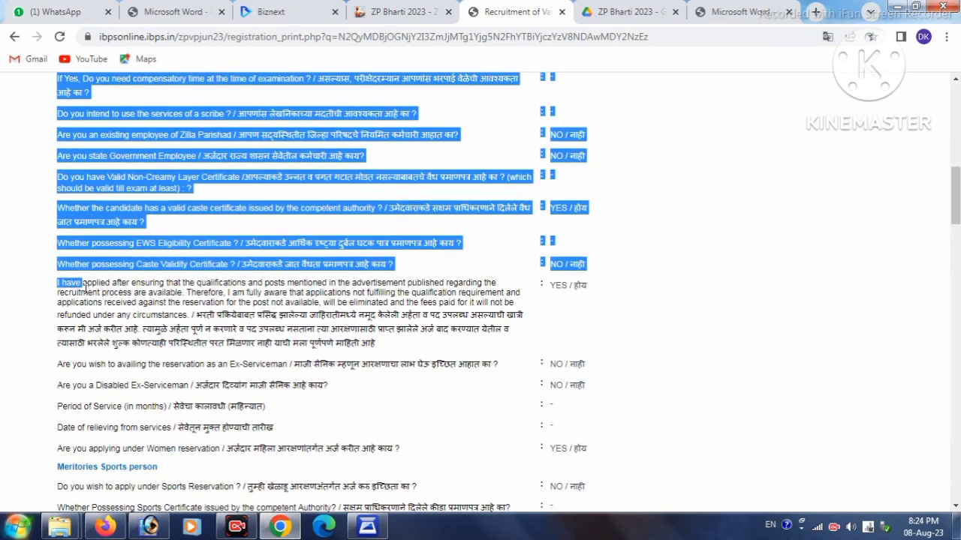
click(189, 313)
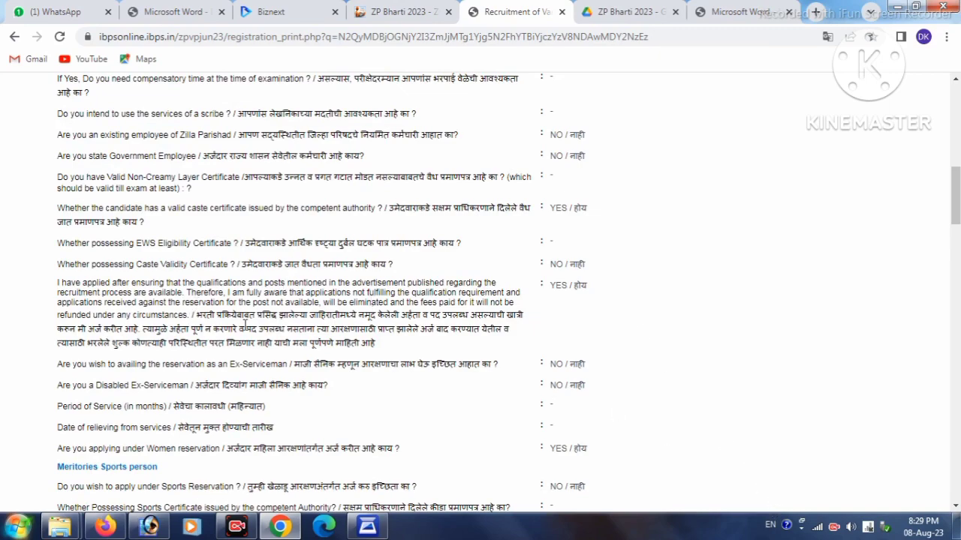
drag(333, 343, 373, 343)
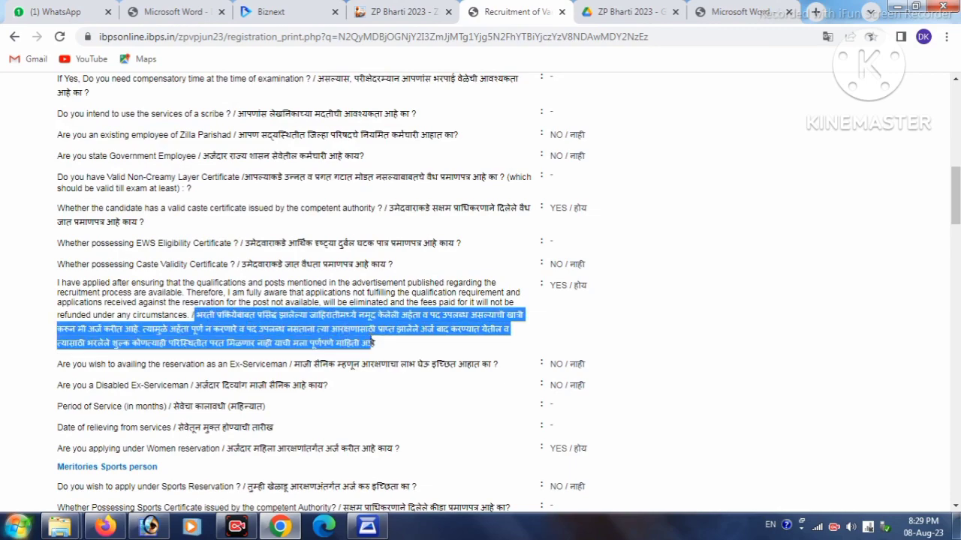
double_click(556, 285)
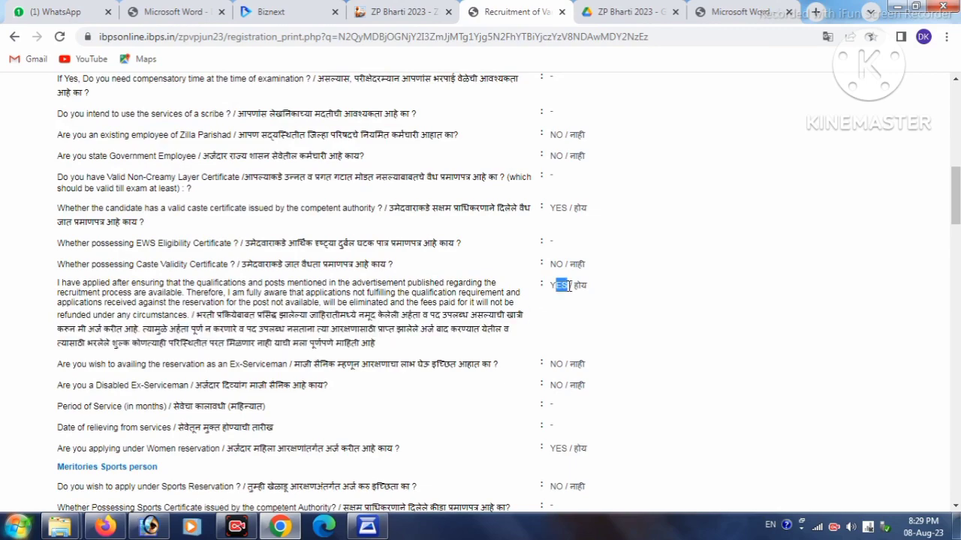
click(589, 347)
scroll(410, 354, down, 1)
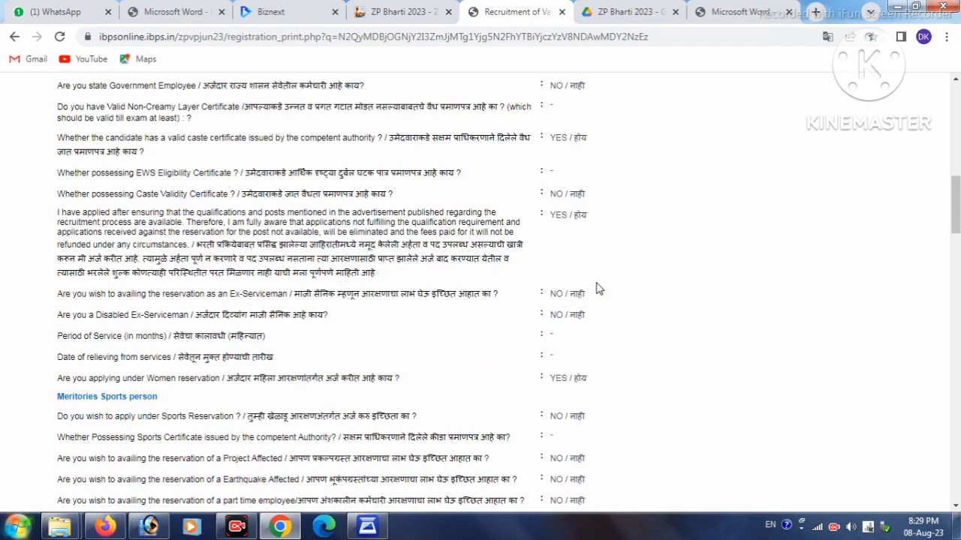
drag(551, 294, 557, 316)
scroll(507, 362, down, 1)
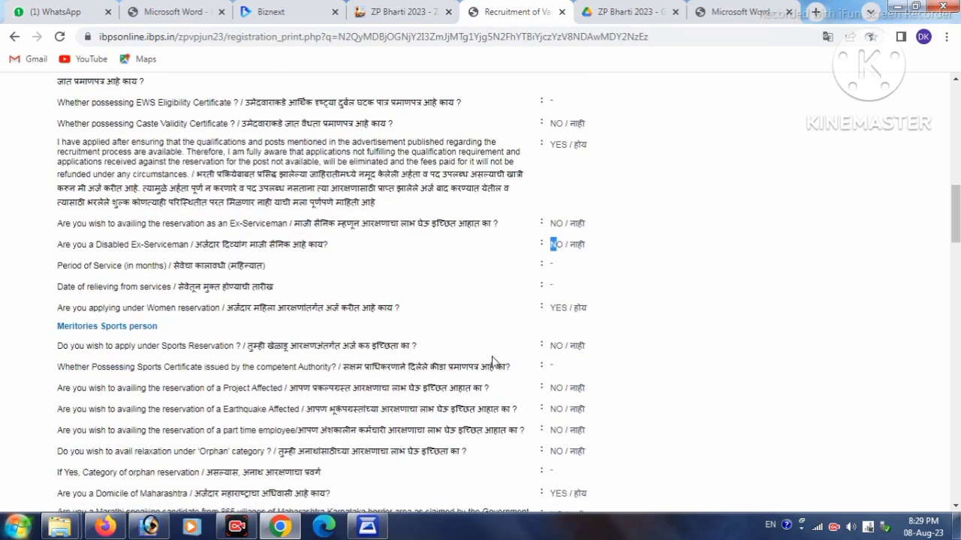
drag(36, 311, 230, 325)
click(461, 326)
drag(556, 307, 569, 309)
scroll(578, 339, down, 1)
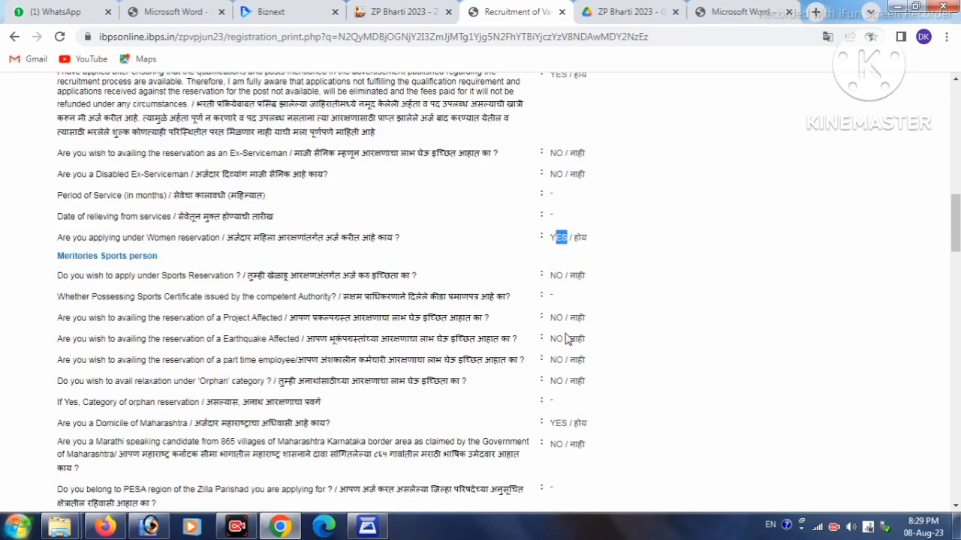
click(564, 273)
drag(550, 317, 568, 353)
scroll(558, 399, down, 1)
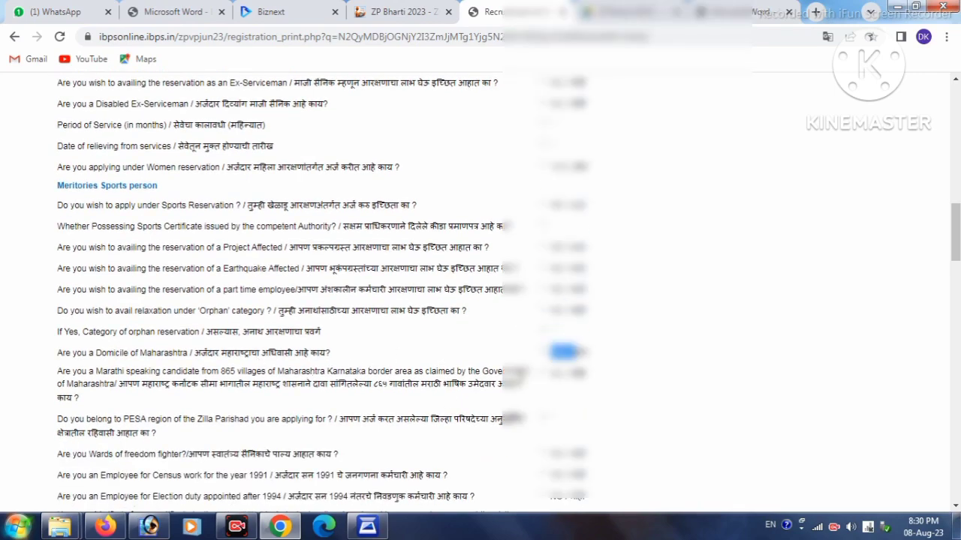
scroll(518, 379, down, 1)
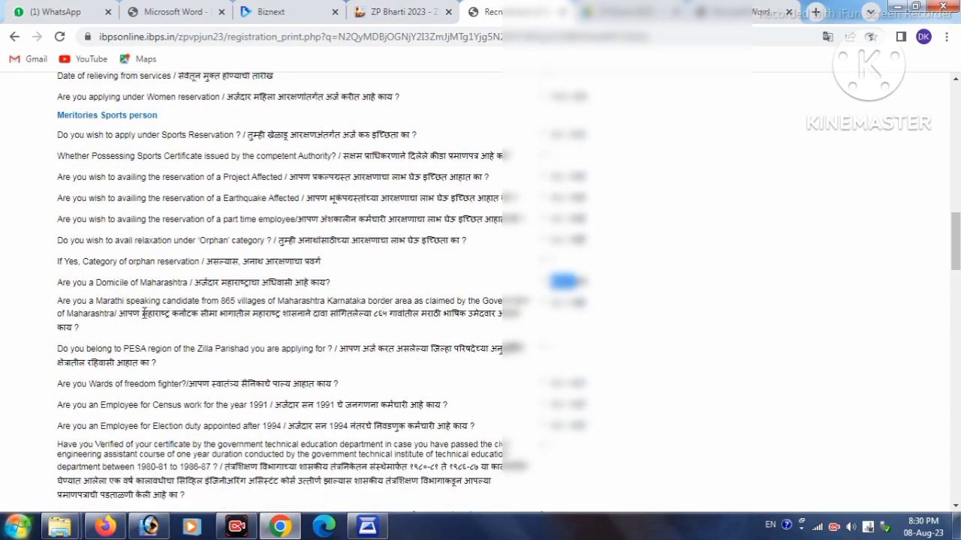
click(568, 303)
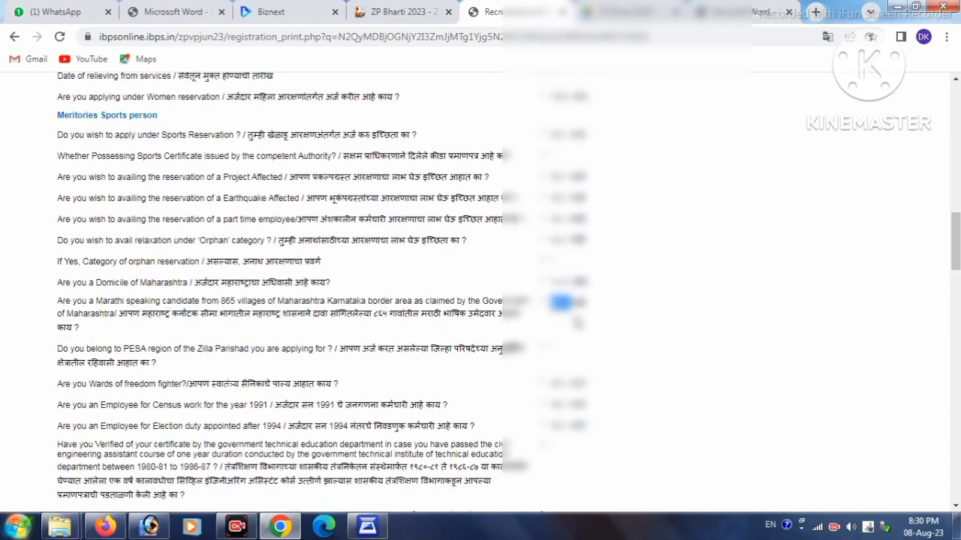
scroll(578, 328, down, 1)
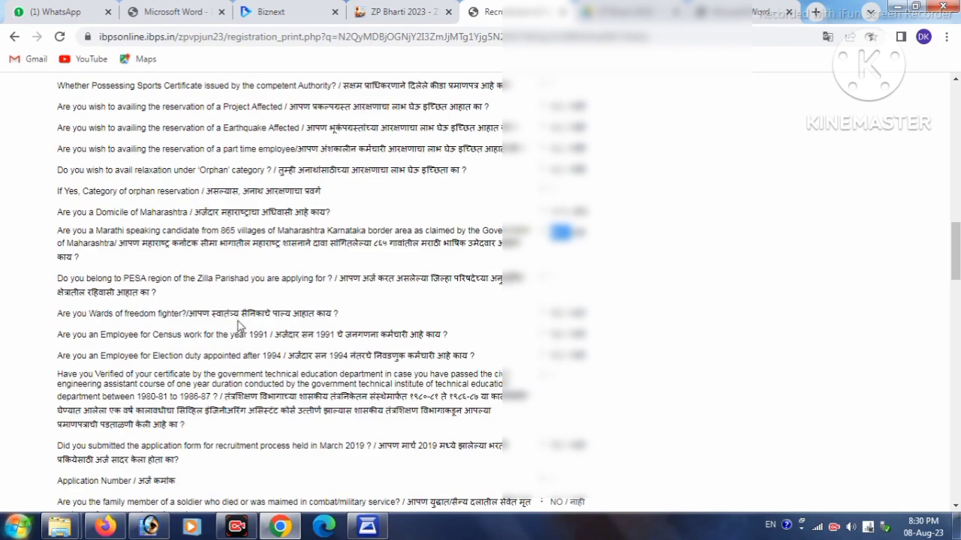
click(559, 312)
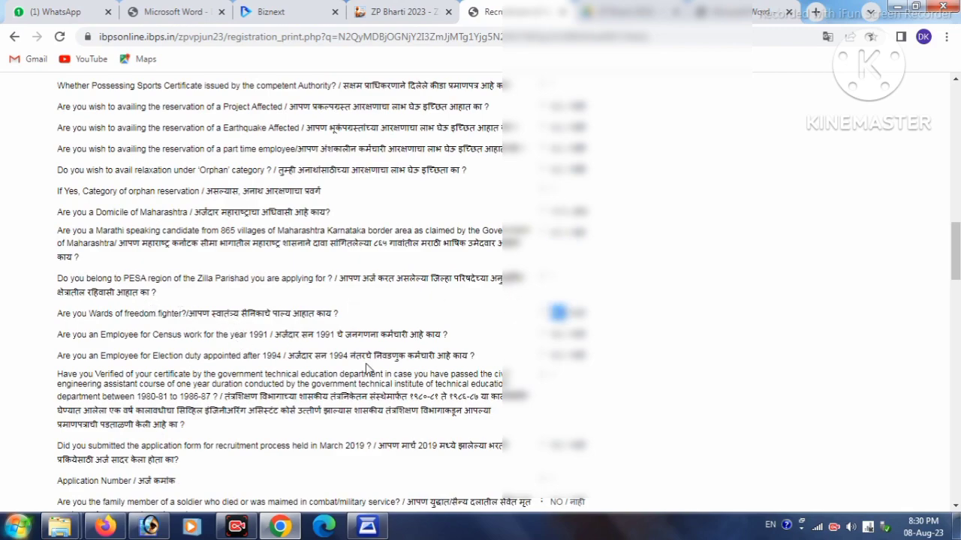